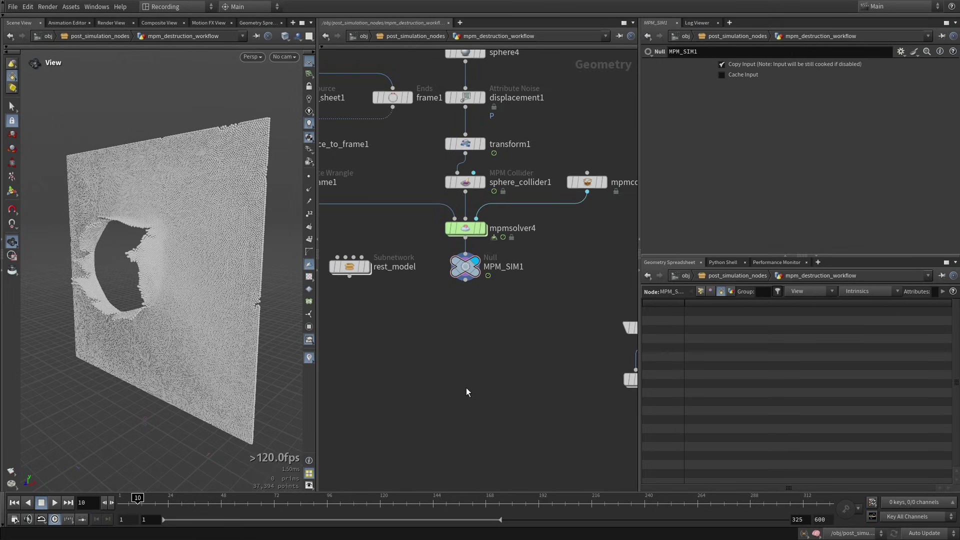
{"action": "middle_click_drag", "start_coordinate": [428, 344], "coordinate": [470, 355]}
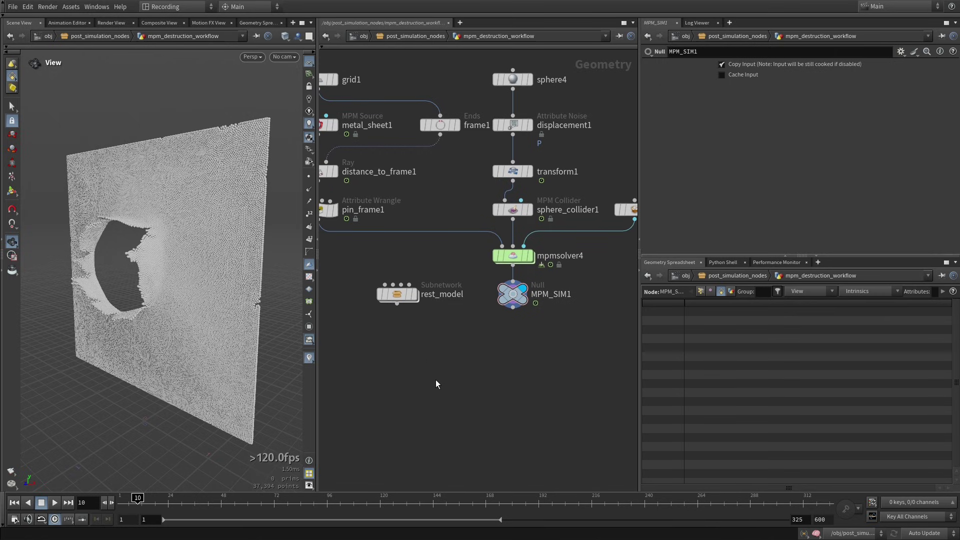
{"action": "key", "text": "Tab"}
{"action": "type", "text": "mpm"}
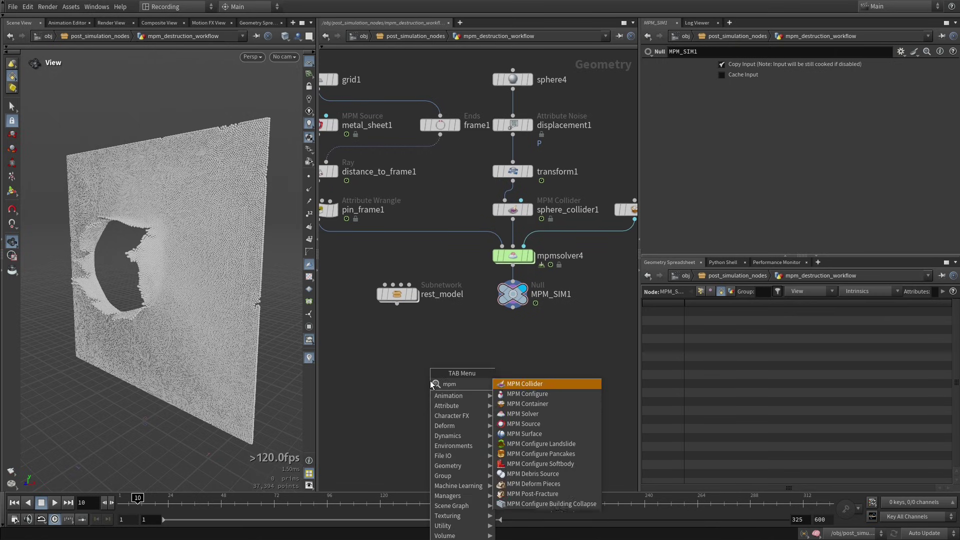
{"action": "type", "text": " conf"}
{"action": "key", "text": "Down"}
{"action": "key", "text": "Down"}
{"action": "key", "text": "Down"}
{"action": "key", "text": "Down"}
{"action": "key", "text": "Down"}
{"action": "key", "text": "Down"}
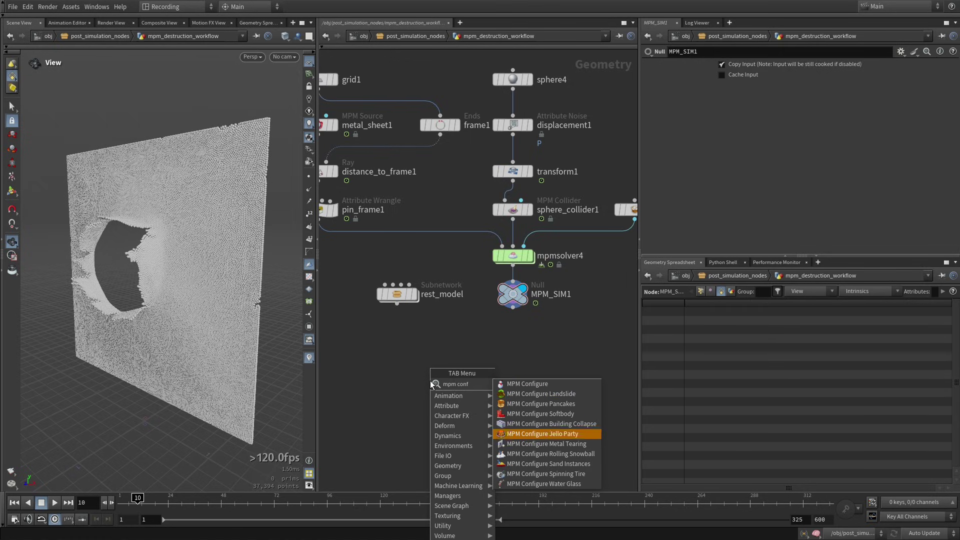
{"action": "key", "text": "Escape"}
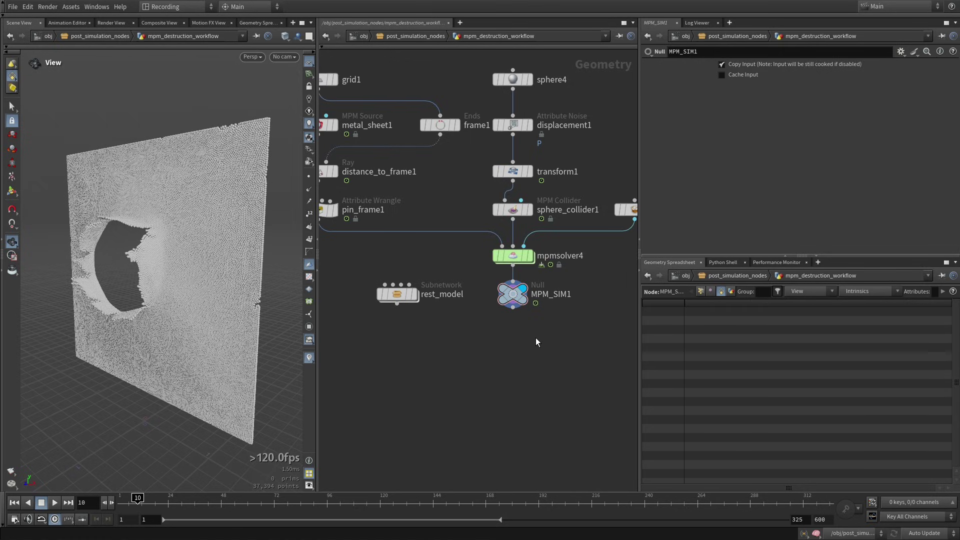
Display the mpmsolver4 output and examine the torn hole in the metal sheet from several angles
{"action": "left_click", "coordinate": [517, 299]}
{"action": "scroll", "coordinate": [509, 326], "scroll_direction": "up", "scroll_amount": 2}
{"action": "middle_click_drag", "start_coordinate": [532, 334], "coordinate": [529, 346]}
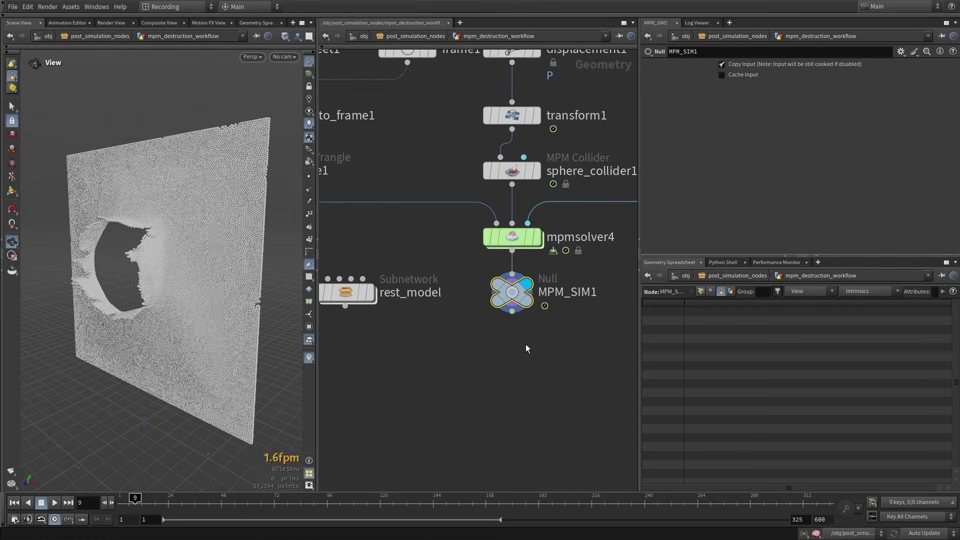
{"action": "left_click", "coordinate": [539, 239]}
{"action": "left_click_drag", "start_coordinate": [188, 304], "coordinate": [176, 307]}
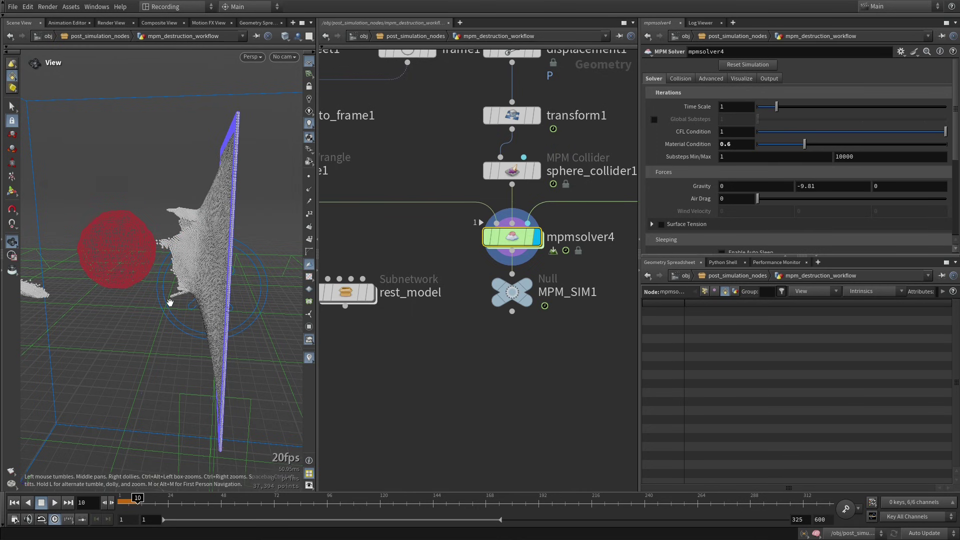
{"action": "left_click_drag", "start_coordinate": [170, 302], "coordinate": [139, 277]}
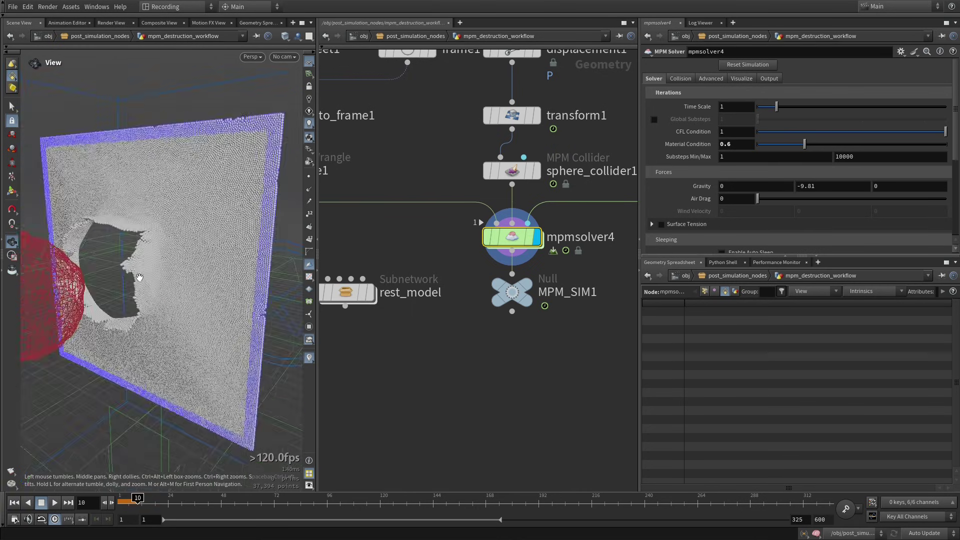
{"action": "scroll", "coordinate": [143, 270], "scroll_direction": "up", "scroll_amount": 6}
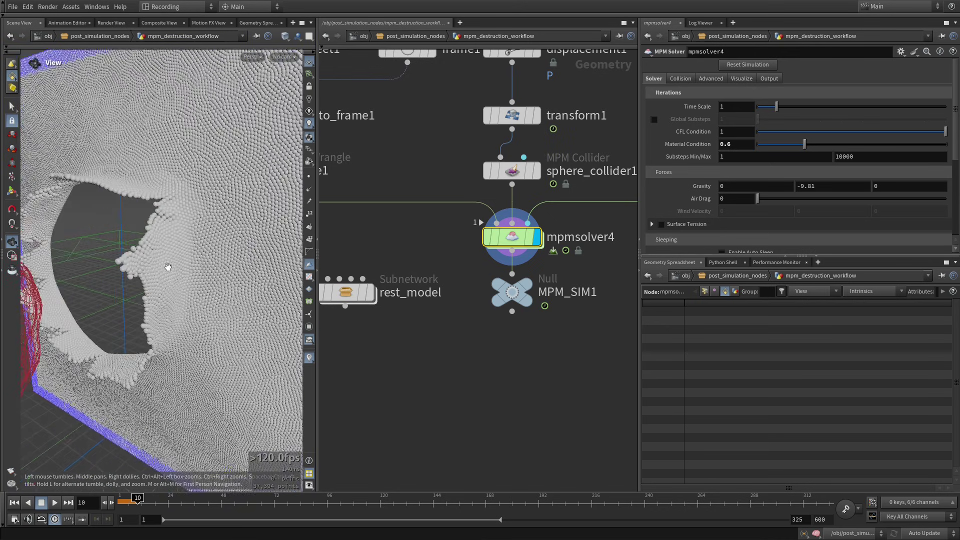
{"action": "left_click_drag", "start_coordinate": [168, 267], "coordinate": [145, 283]}
Add an MPM Post-Fracture node below the MPM_SIM1 null
{"action": "key", "text": "Tab"}
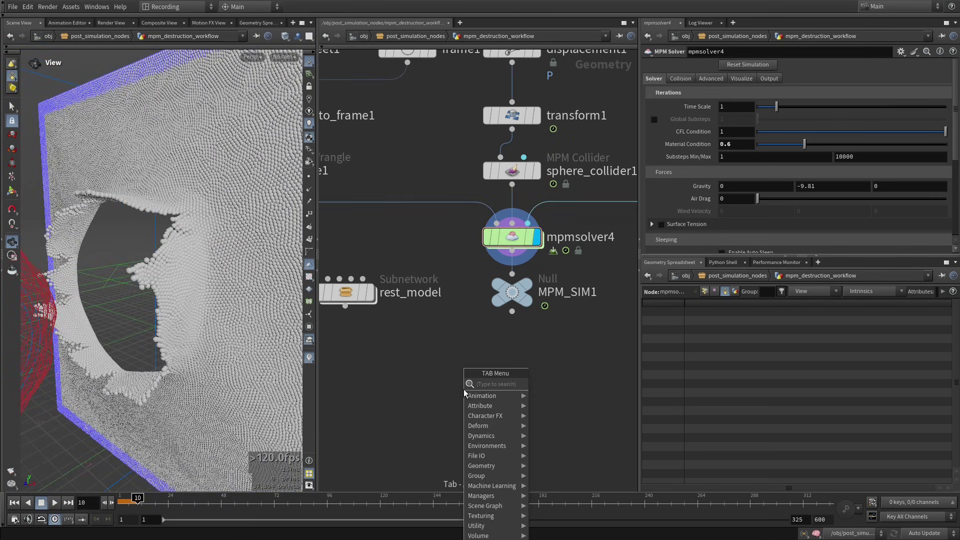
{"action": "type", "text": "mpm post"}
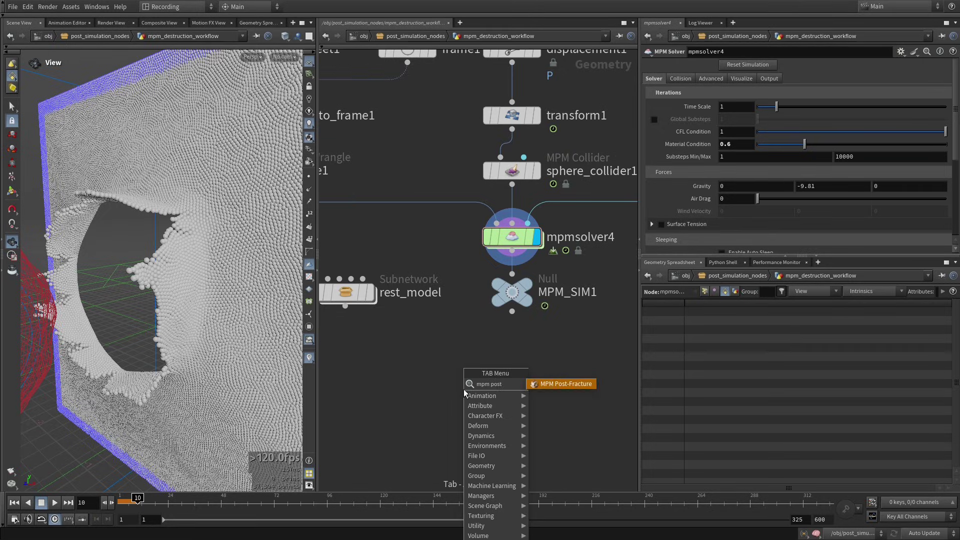
{"action": "key", "text": "Return"}
{"action": "left_click", "coordinate": [463, 389]}
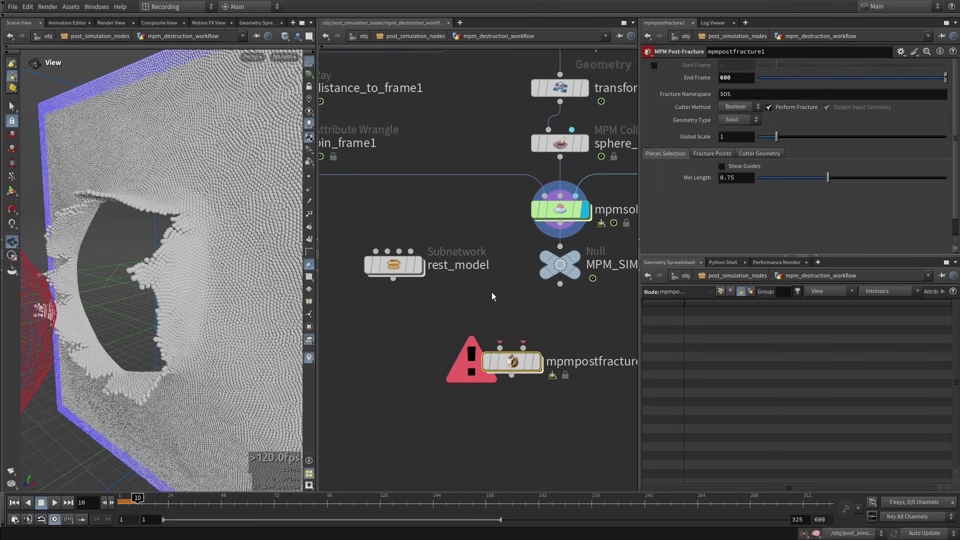
Display the rest_model subnetwork with the UV texture shown and examine the sheet
{"action": "left_click", "coordinate": [423, 271]}
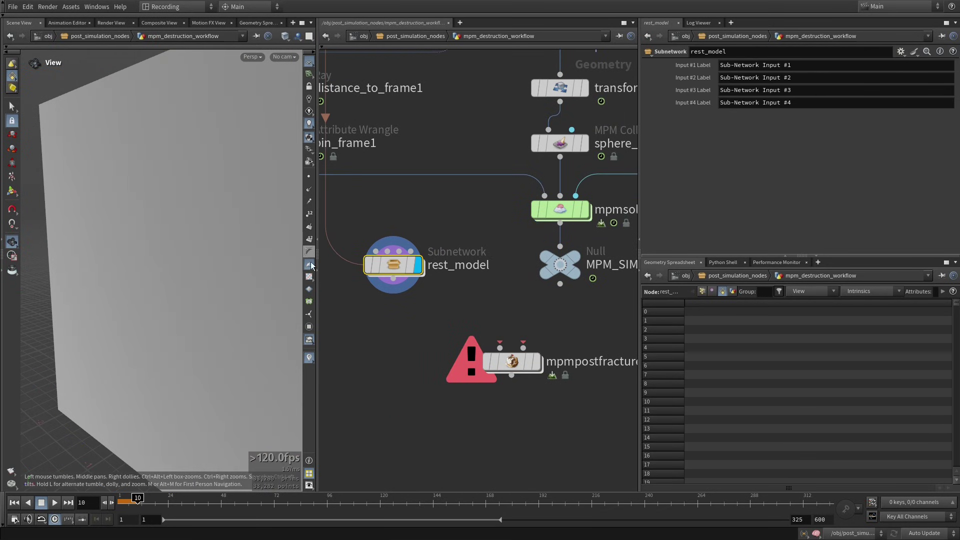
{"action": "left_click", "coordinate": [310, 277]}
{"action": "mouse_move", "coordinate": [232, 257]}
{"action": "left_mouse_down"}
{"action": "mouse_move", "coordinate": [202, 266]}
{"action": "mouse_move", "coordinate": [225, 271]}
{"action": "left_mouse_up"}
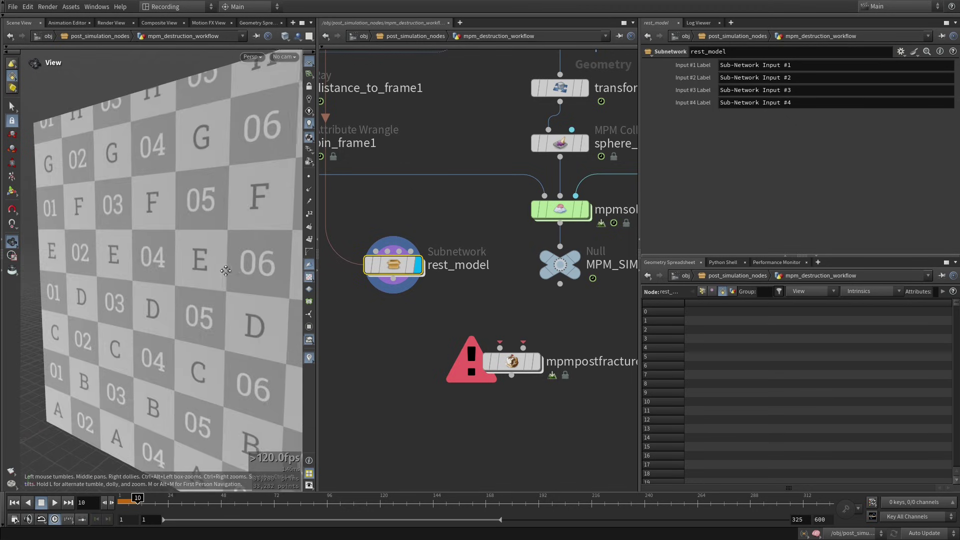
{"action": "middle_click_drag", "start_coordinate": [225, 271], "coordinate": [174, 268]}
{"action": "right_click_drag", "start_coordinate": [189, 268], "coordinate": [180, 276]}
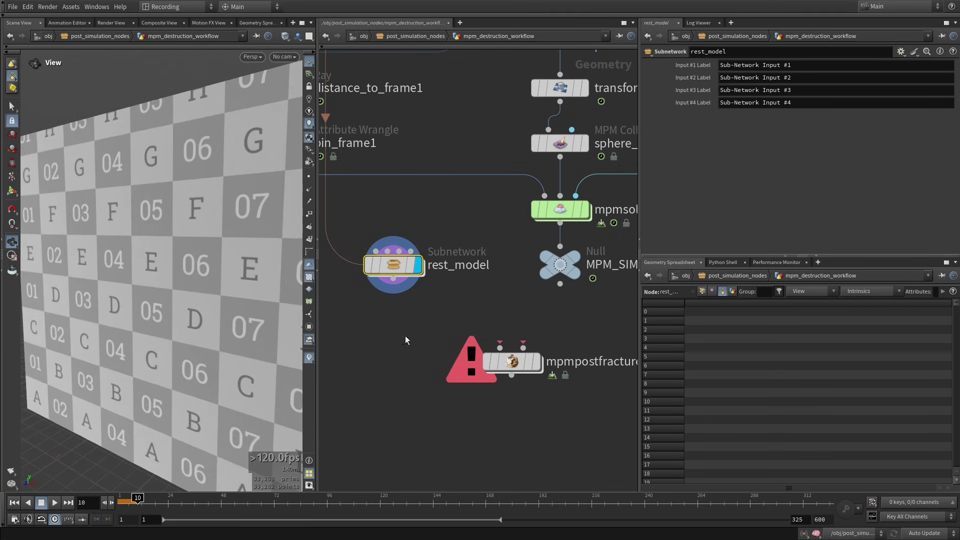
Connect rest_model to the first input and MPM_SIM1 to the second input of mpmpostfracture1, display it, and interrupt its cook
{"action": "left_click", "coordinate": [394, 280]}
{"action": "left_click", "coordinate": [499, 347]}
{"action": "left_click_drag", "start_coordinate": [507, 358], "coordinate": [466, 361]}
{"action": "left_click", "coordinate": [560, 283]}
{"action": "left_click", "coordinate": [482, 351]}
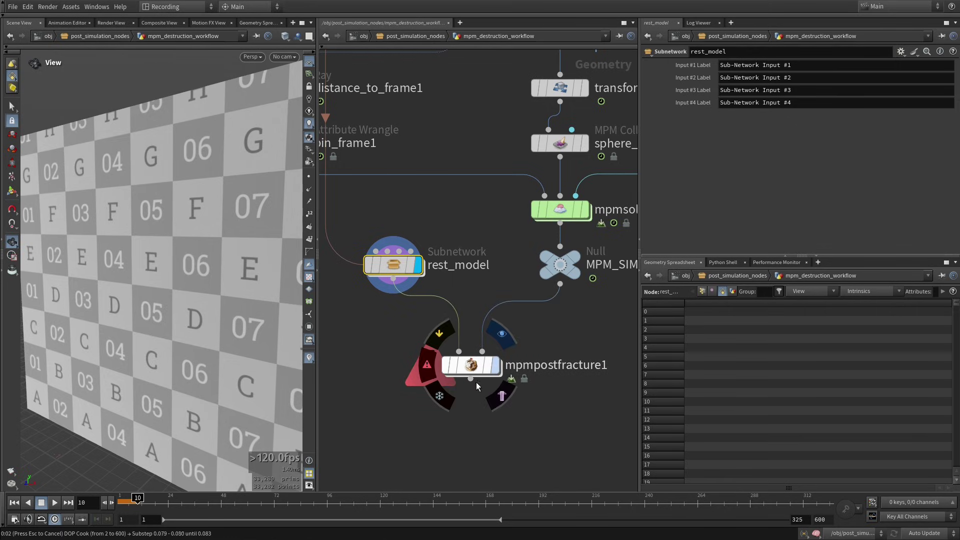
{"action": "key", "text": "Escape"}
{"action": "middle_click_drag", "start_coordinate": [531, 428], "coordinate": [505, 421]}
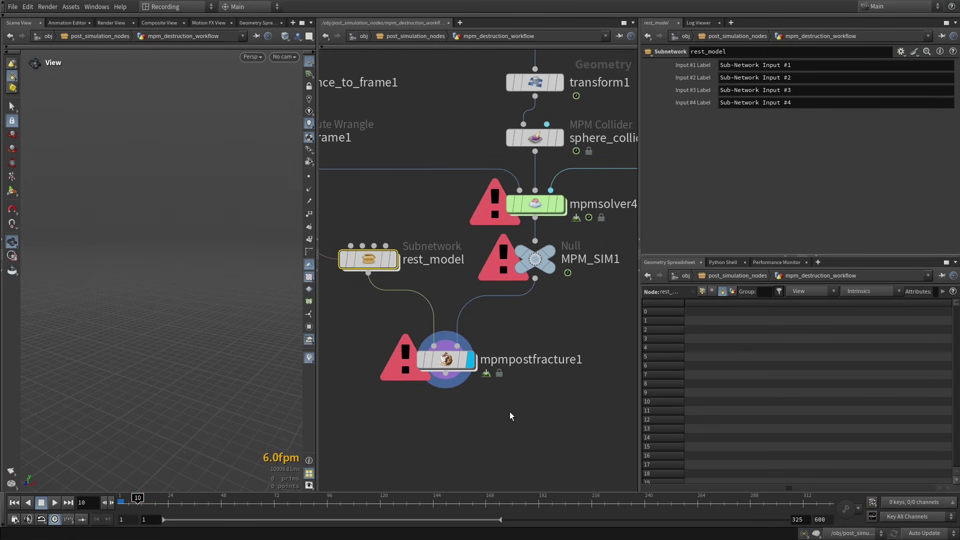
Set the End Frame of mpmpostfracture1 to 10 and cook the fracture
{"action": "left_click_drag", "start_coordinate": [541, 332], "coordinate": [426, 391]}
{"action": "type", "text": "10"}
{"action": "key", "text": "Return"}
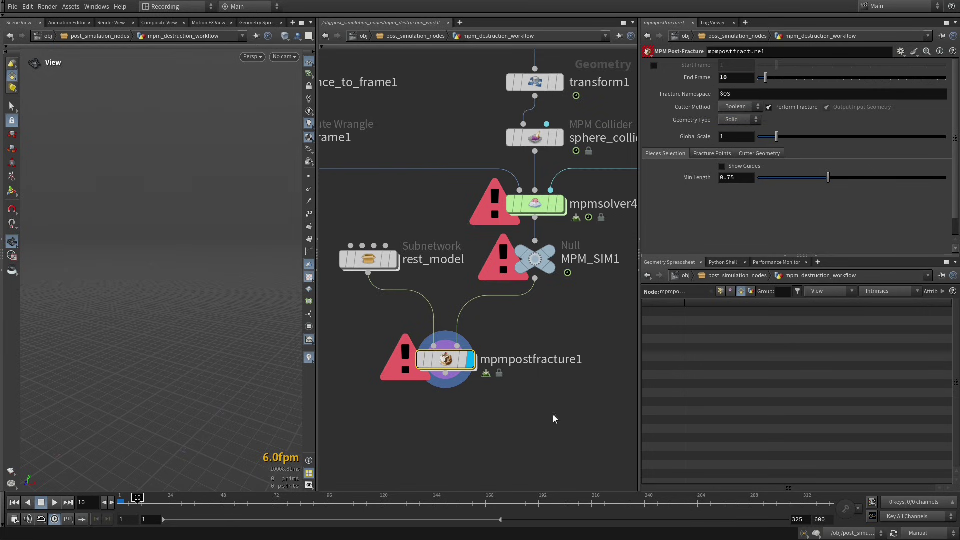
{"action": "middle_click_drag", "start_coordinate": [512, 401], "coordinate": [556, 381]}
{"action": "key", "text": "F9"}
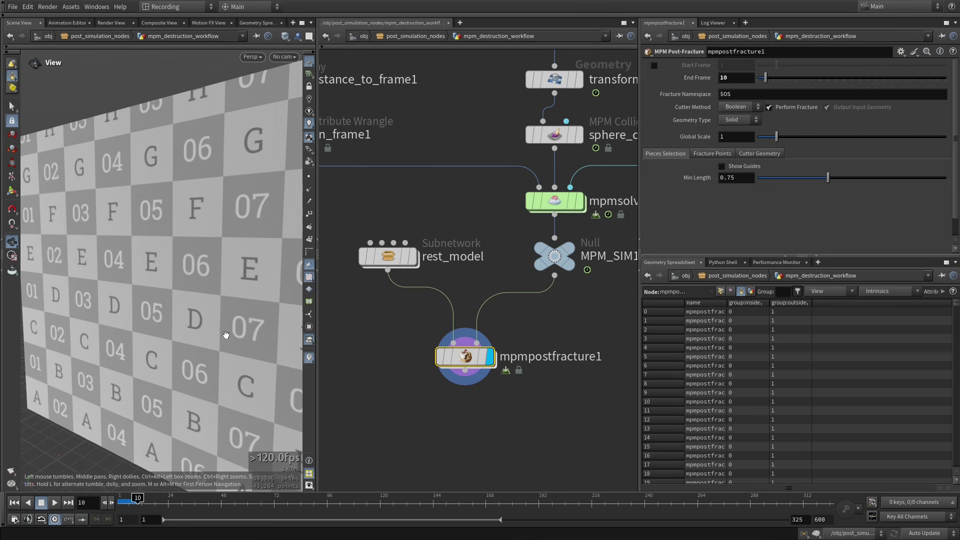
Hide the UV texture on the fractured sheet and examine its fracture lines up close
{"action": "mouse_move", "coordinate": [214, 335]}
{"action": "left_mouse_down"}
{"action": "mouse_move", "coordinate": [215, 305]}
{"action": "mouse_move", "coordinate": [197, 311]}
{"action": "left_mouse_up"}
{"action": "right_click_drag", "start_coordinate": [184, 305], "coordinate": [275, 259]}
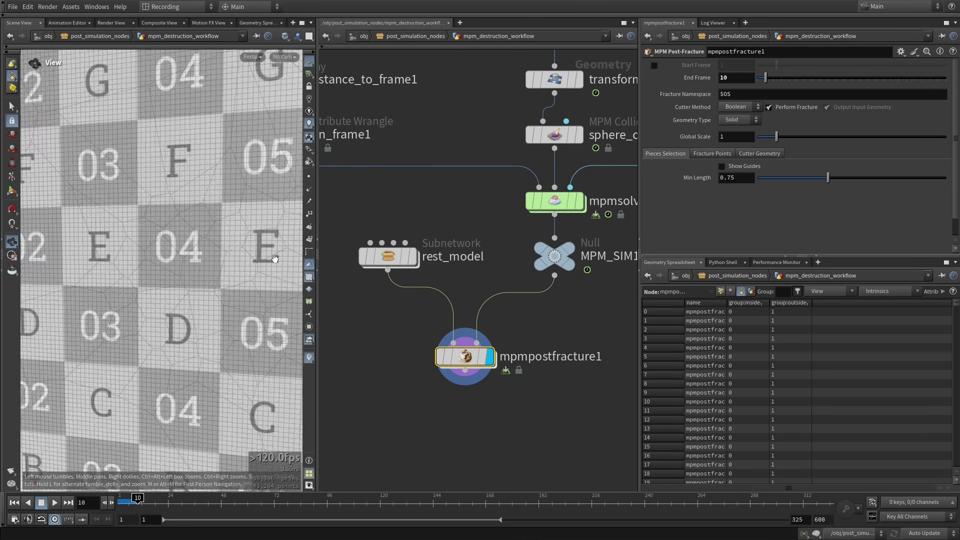
{"action": "left_click", "coordinate": [310, 277]}
{"action": "scroll", "coordinate": [261, 303], "scroll_direction": "down", "scroll_amount": 1}
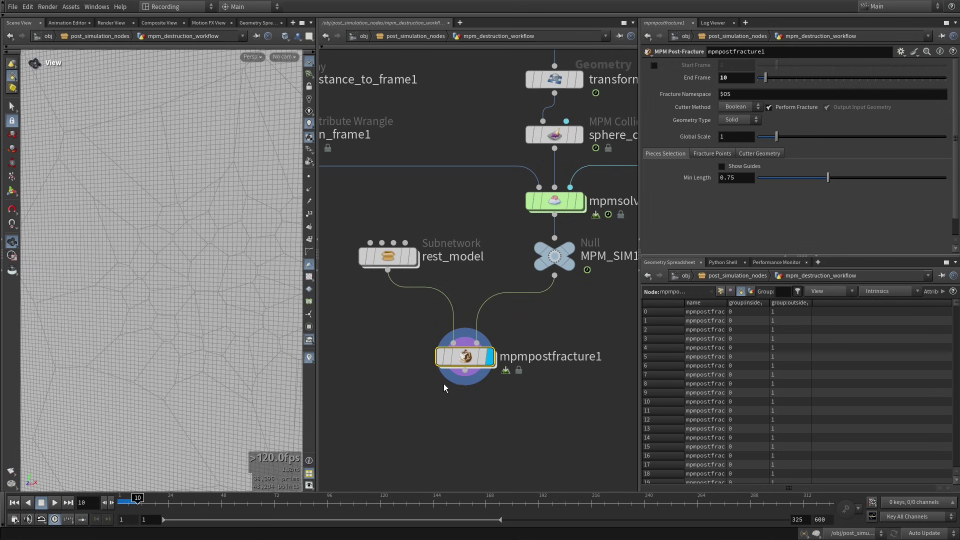
Set the post-fracture Global Scale to 0.1 and check the fracture pattern around the impact area
{"action": "left_click", "coordinate": [735, 137]}
{"action": "type", "text": "0.1"}
{"action": "key", "text": "Return"}
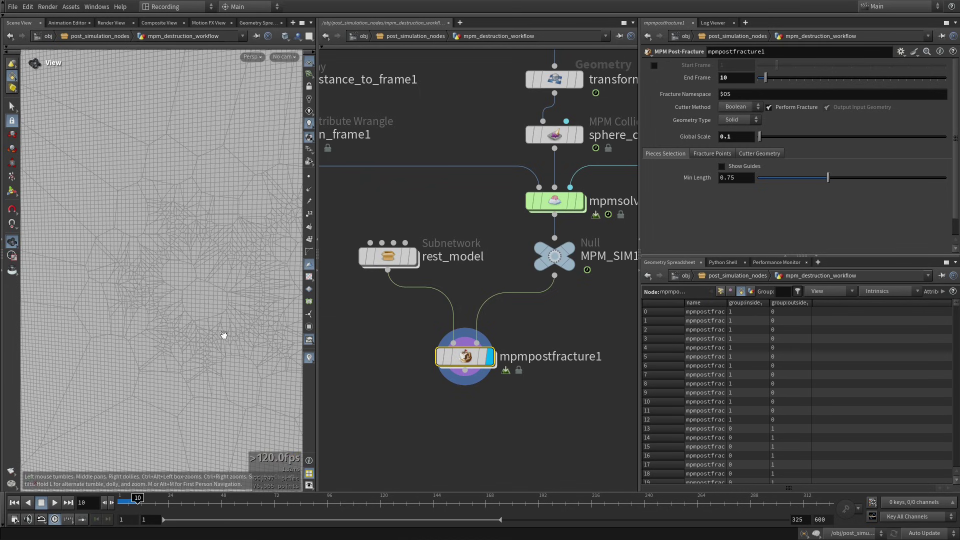
{"action": "left_click_drag", "start_coordinate": [223, 337], "coordinate": [183, 317]}
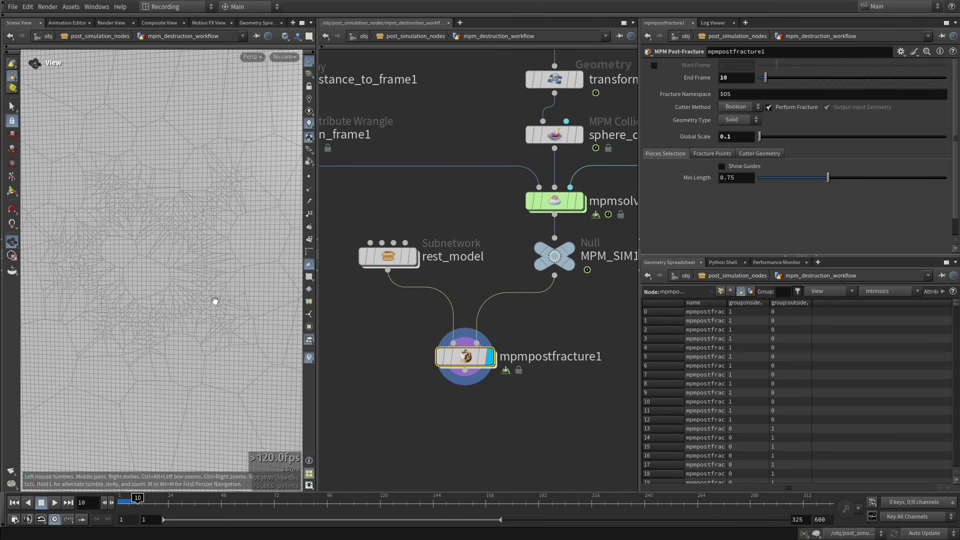
{"action": "mouse_move", "coordinate": [224, 275]}
{"action": "right_mouse_down"}
{"action": "mouse_move", "coordinate": [159, 300]}
{"action": "mouse_move", "coordinate": [170, 302]}
{"action": "right_mouse_up"}
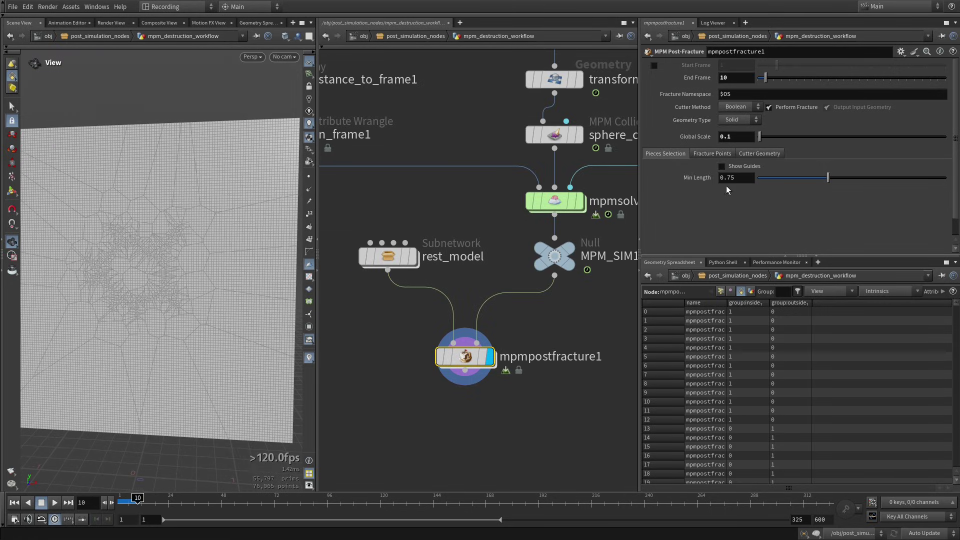
Set the Point Separation of the filler points to 1.54 in the fracture point settings
{"action": "left_click", "coordinate": [712, 155]}
{"action": "scroll", "coordinate": [853, 232], "scroll_direction": "down", "scroll_amount": 2}
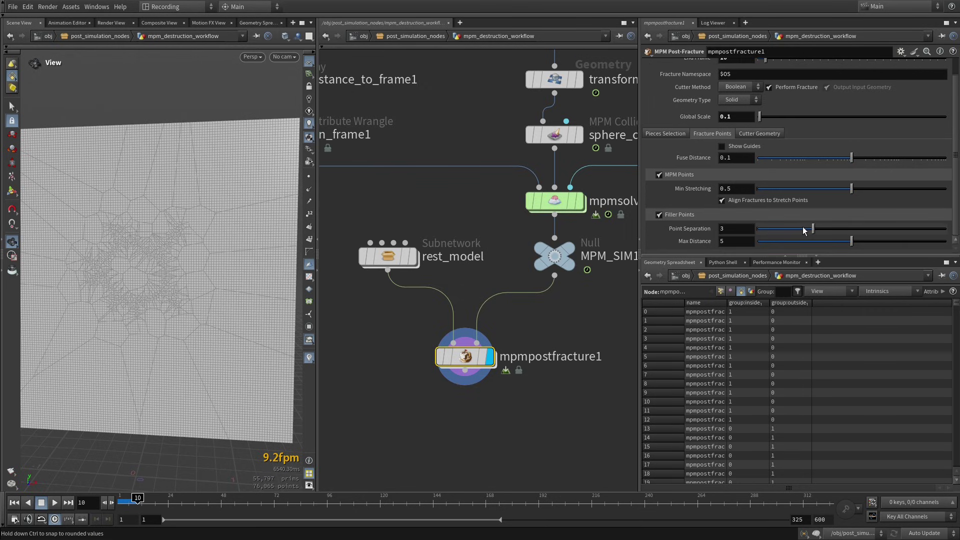
{"action": "left_click_drag", "start_coordinate": [804, 230], "coordinate": [787, 233]}
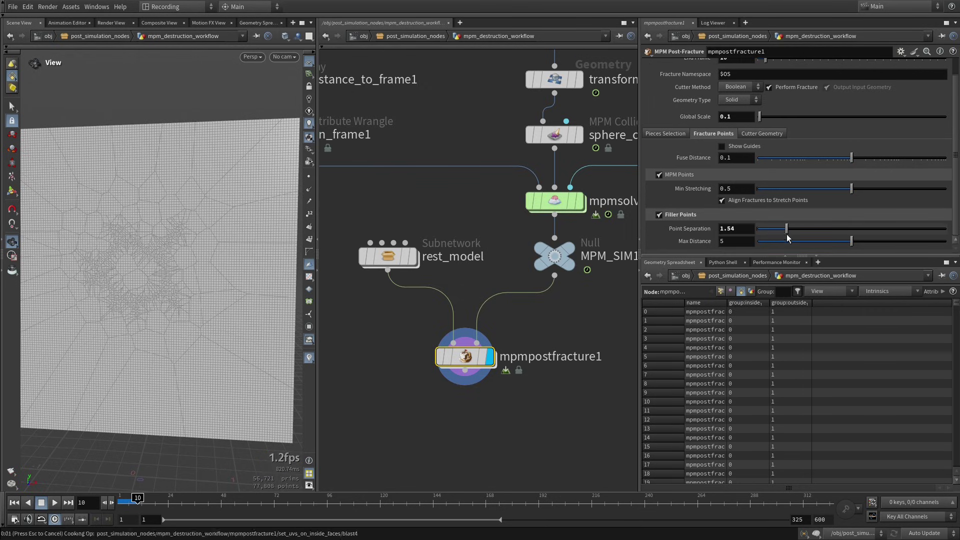
Disable Perform Fracture and Output Input Geometry, and enable Show Guides for the fracture points
{"action": "left_click", "coordinate": [790, 87]}
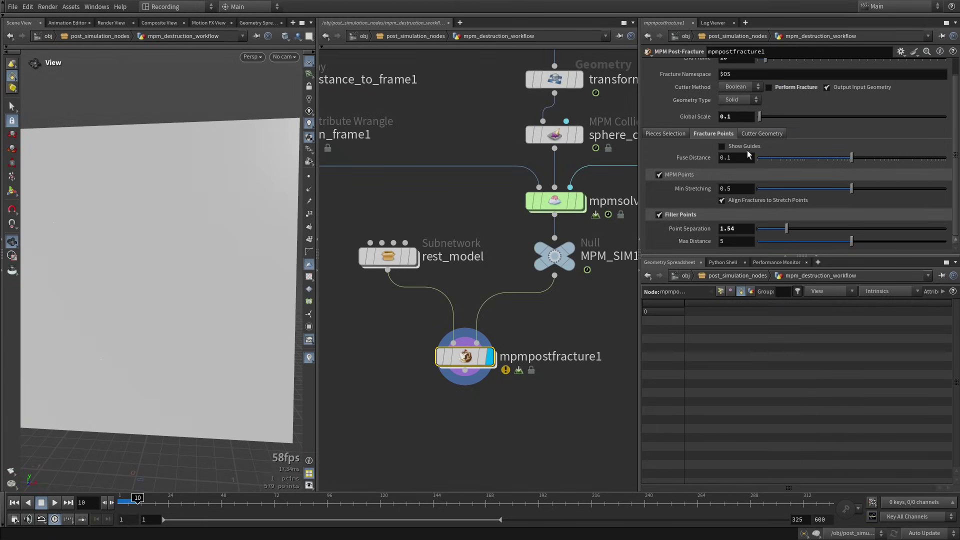
{"action": "left_click", "coordinate": [827, 87]}
{"action": "left_click", "coordinate": [745, 146]}
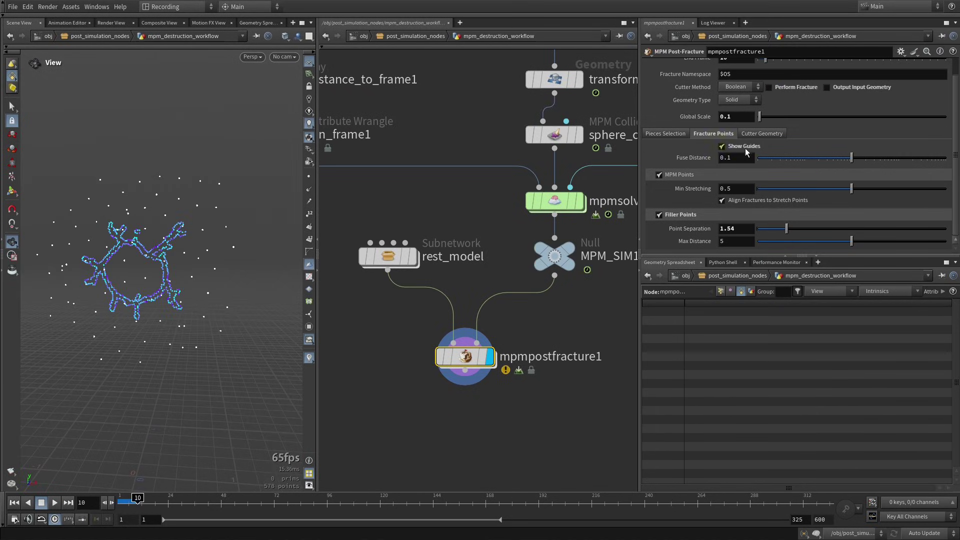
Set the filler Point Separation to 1.25 and re-enable Output Input Geometry and Perform Fracture
{"action": "mouse_move", "coordinate": [788, 233]}
{"action": "left_mouse_down"}
{"action": "mouse_move", "coordinate": [770, 230]}
{"action": "mouse_move", "coordinate": [782, 229]}
{"action": "left_mouse_up"}
{"action": "left_click", "coordinate": [835, 88]}
{"action": "left_click", "coordinate": [805, 87]}
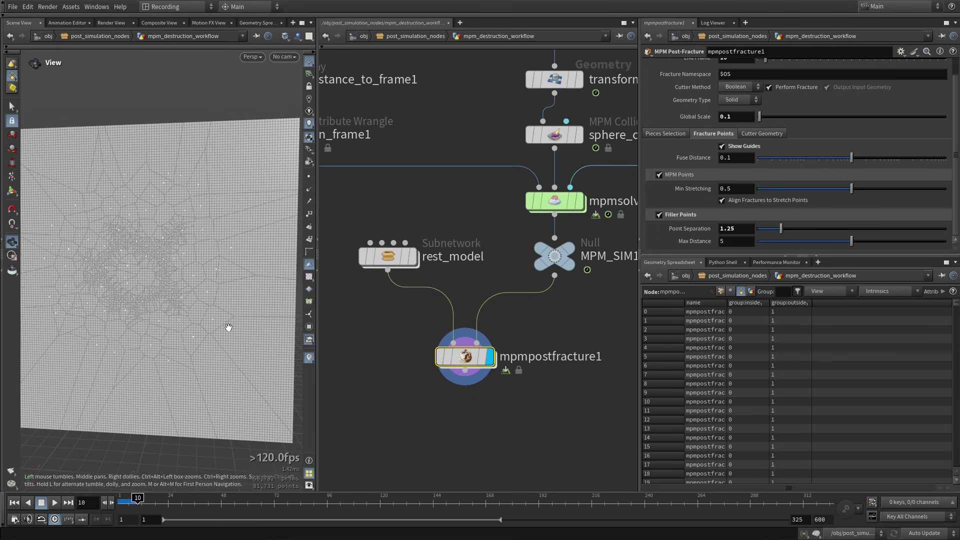
Examine the fractured sheet with its fracture point guides, from the whole panel down to the area around the hole
{"action": "left_click_drag", "start_coordinate": [229, 328], "coordinate": [246, 325]}
{"action": "right_click_drag", "start_coordinate": [181, 273], "coordinate": [211, 280]}
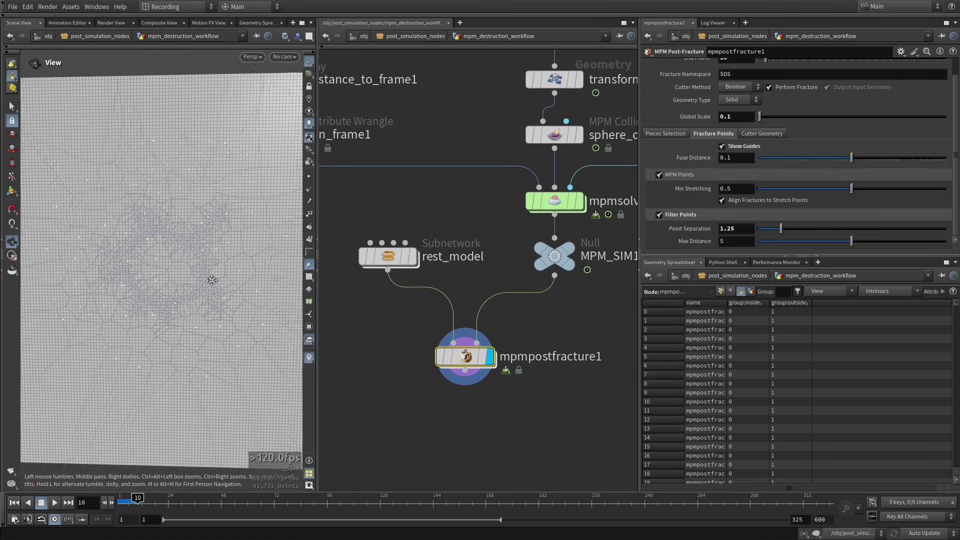
{"action": "left_click_drag", "start_coordinate": [211, 280], "coordinate": [215, 270]}
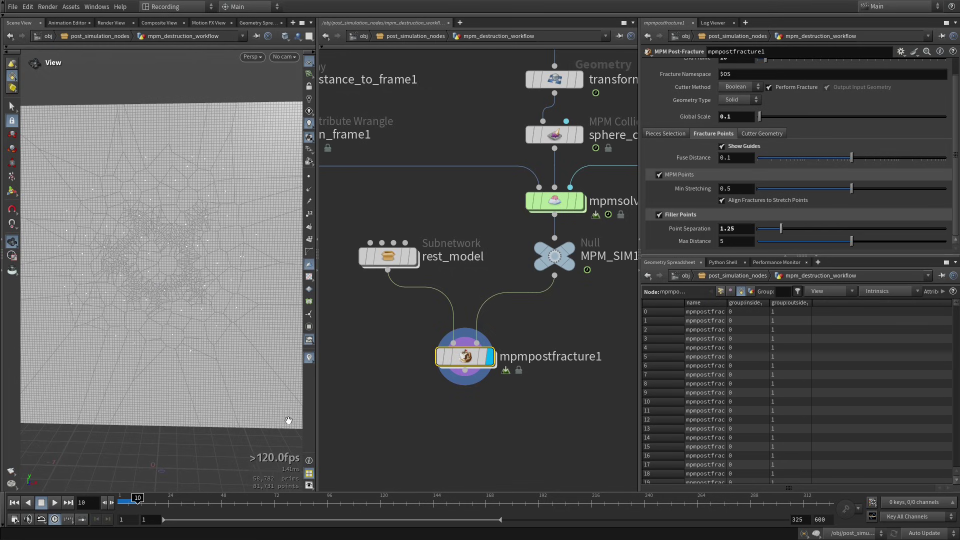
{"action": "left_click_drag", "start_coordinate": [186, 280], "coordinate": [168, 294]}
{"action": "right_click_drag", "start_coordinate": [175, 287], "coordinate": [218, 227]}
{"action": "middle_click_drag", "start_coordinate": [218, 227], "coordinate": [199, 270]}
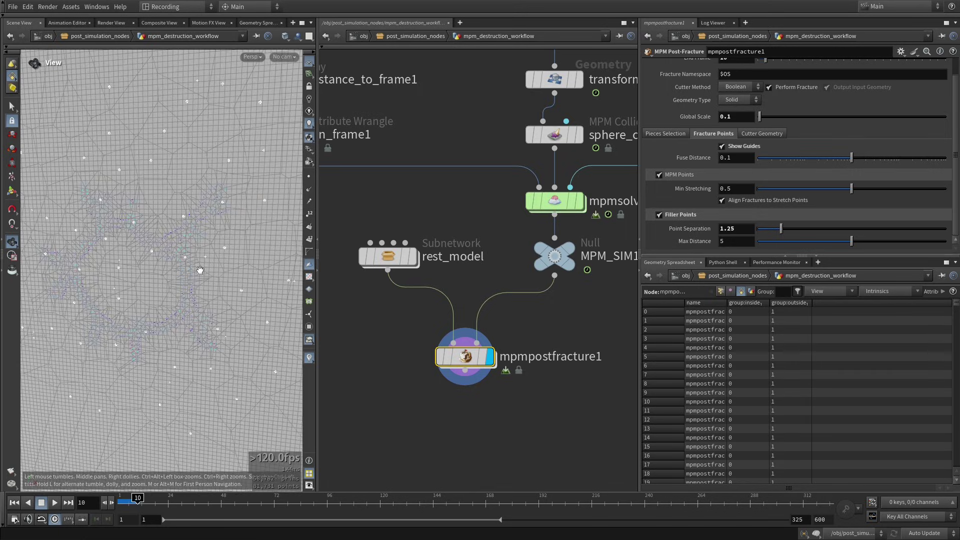
{"action": "right_click_drag", "start_coordinate": [199, 270], "coordinate": [237, 234]}
Disable Perform Fracture and Output Input Geometry again and inspect the fracture point guides along the tears
{"action": "left_click", "coordinate": [797, 87]}
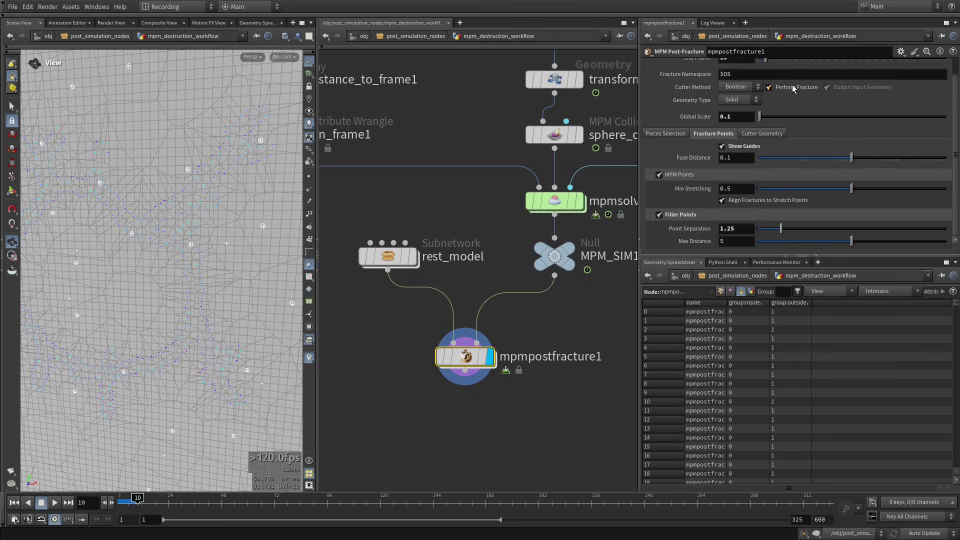
{"action": "left_click", "coordinate": [841, 88]}
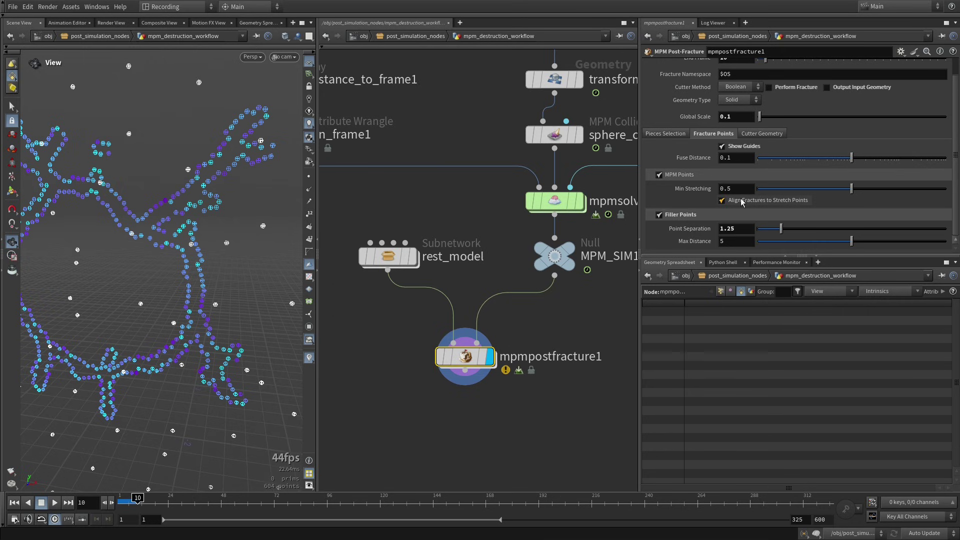
{"action": "left_click_drag", "start_coordinate": [210, 304], "coordinate": [197, 285]}
{"action": "right_click_drag", "start_coordinate": [197, 285], "coordinate": [262, 233]}
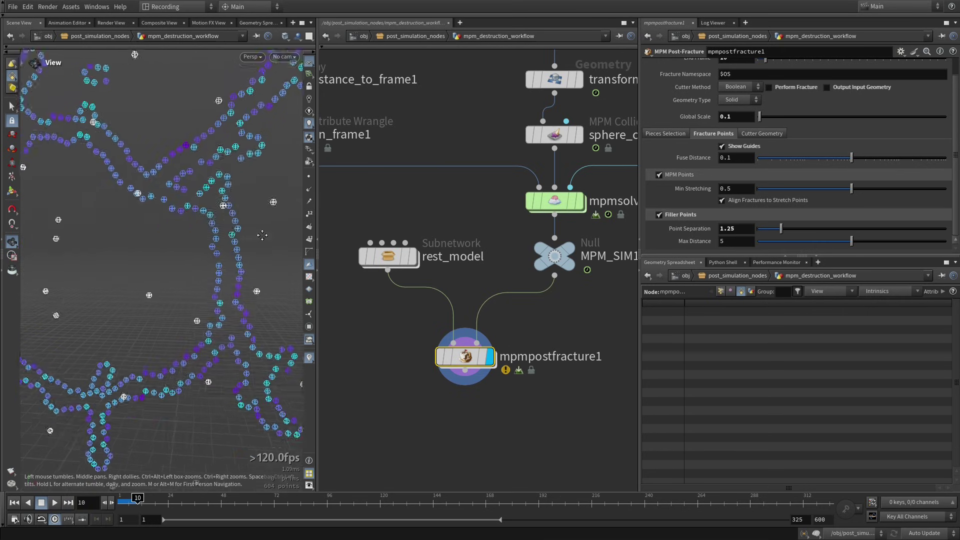
{"action": "middle_click_drag", "start_coordinate": [261, 234], "coordinate": [241, 269]}
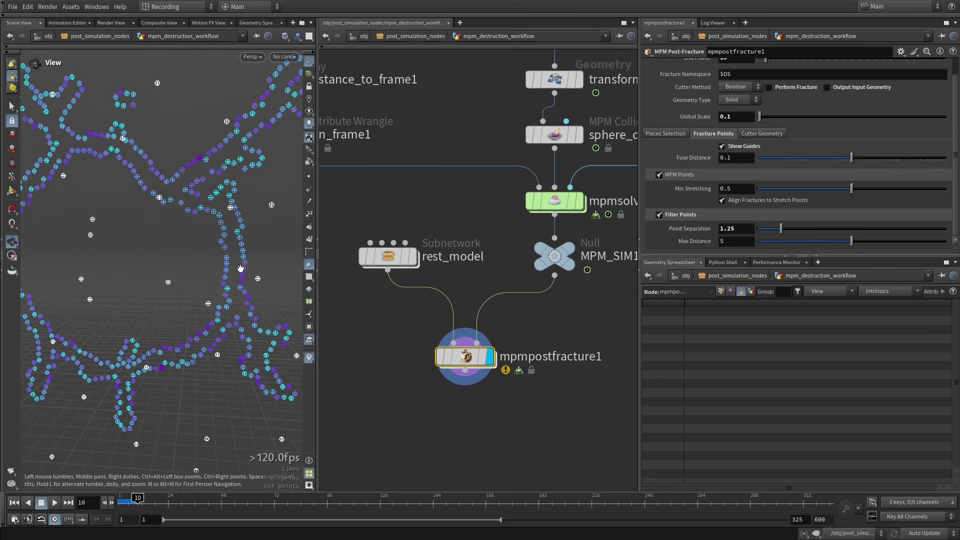
Turn off Align Fractures to Stretch Points to compare the fracture point layout along the tears, and turn it back on
{"action": "left_click", "coordinate": [735, 203]}
{"action": "scroll", "coordinate": [225, 220], "scroll_direction": "up", "scroll_amount": 3}
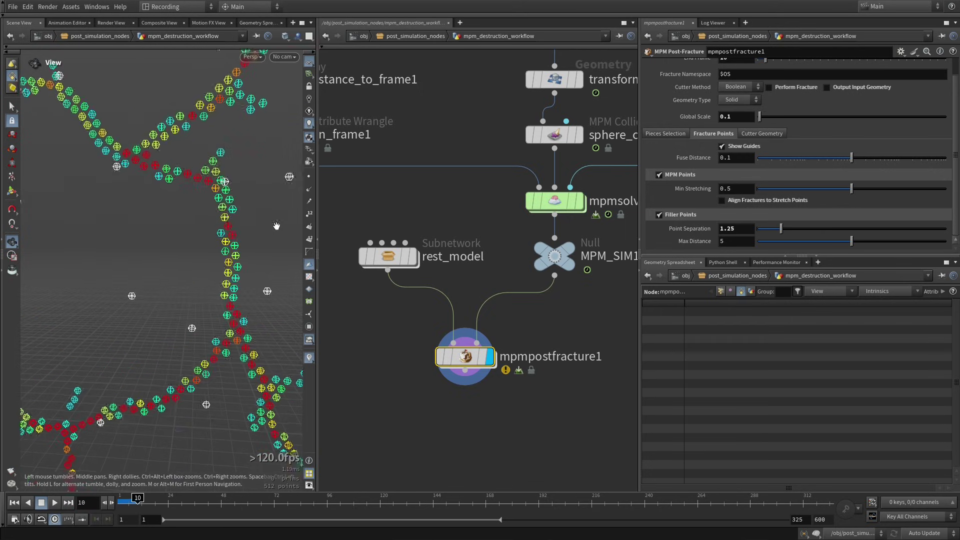
{"action": "scroll", "coordinate": [247, 216], "scroll_direction": "up", "scroll_amount": 2}
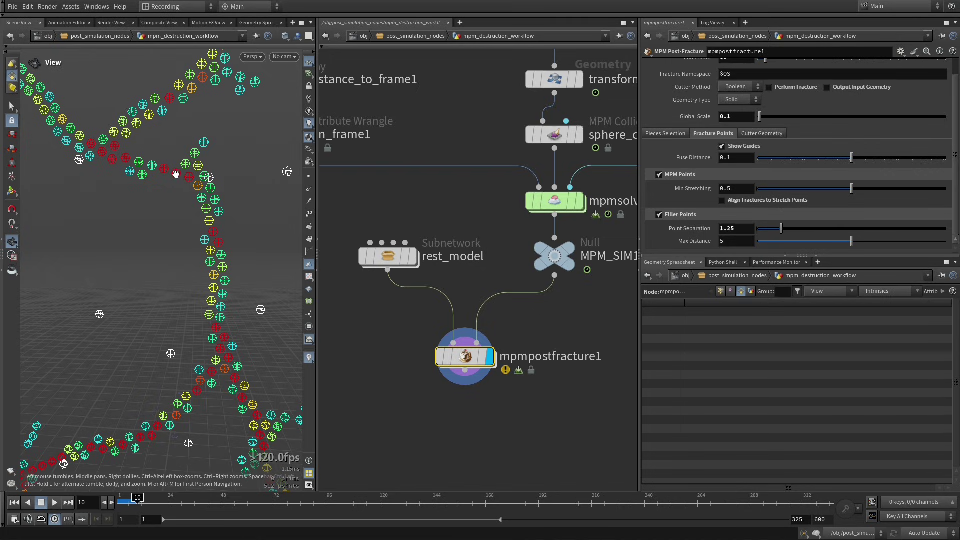
{"action": "left_click", "coordinate": [750, 201]}
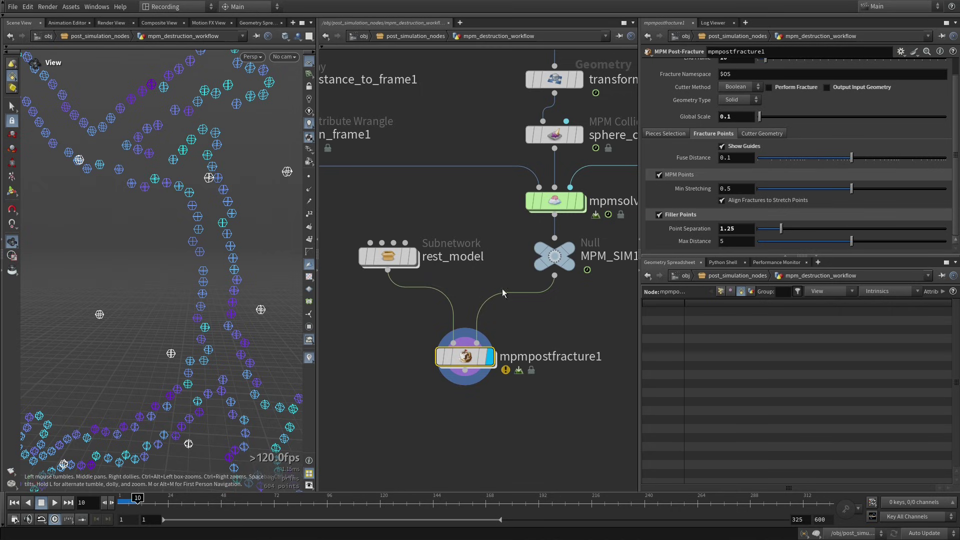
Re-enable Perform Fracture and inspect how the fracture lines run between the guide points on the sheet
{"action": "left_click", "coordinate": [857, 87]}
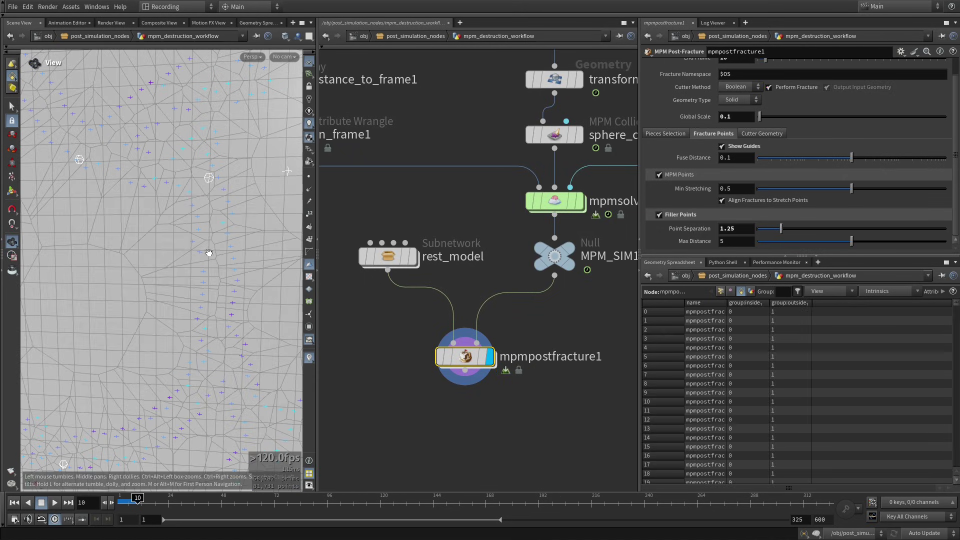
{"action": "right_click_drag", "start_coordinate": [203, 186], "coordinate": [224, 183]}
{"action": "middle_click_drag", "start_coordinate": [224, 183], "coordinate": [258, 228]}
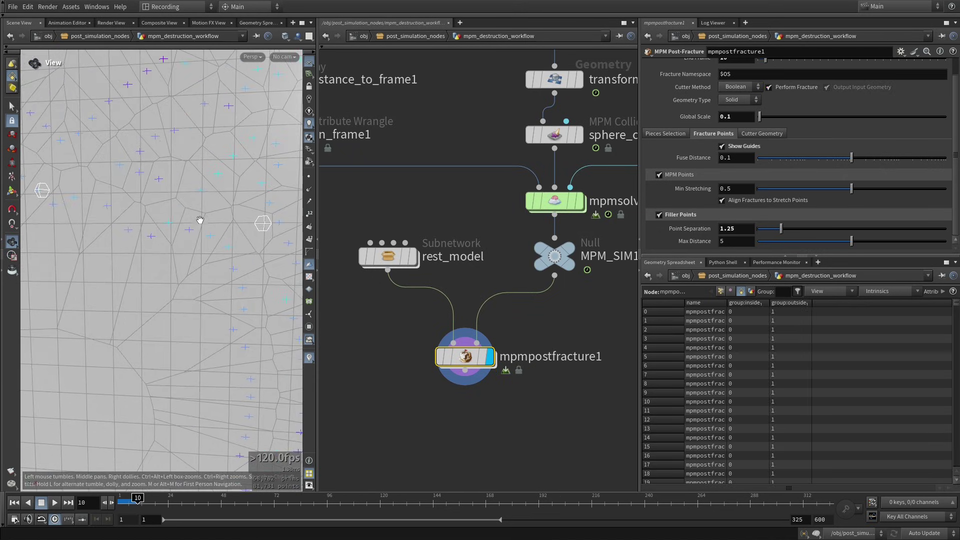
{"action": "mouse_move", "coordinate": [199, 221]}
{"action": "right_mouse_down"}
{"action": "mouse_move", "coordinate": [220, 221]}
{"action": "mouse_move", "coordinate": [192, 211]}
{"action": "right_mouse_up"}
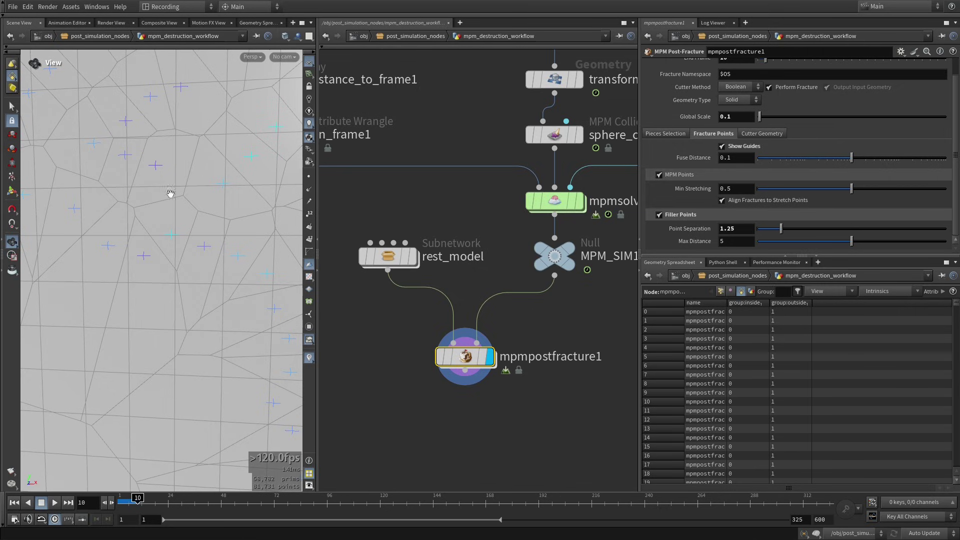
Add an MPM Deform Pieces node below mpmpostfracture1 in the network
{"action": "scroll", "coordinate": [220, 214], "scroll_direction": "down", "scroll_amount": 6}
{"action": "middle_click_drag", "start_coordinate": [222, 225], "coordinate": [156, 261]}
{"action": "key", "text": "Tab"}
{"action": "type", "text": "mpmdefo"}
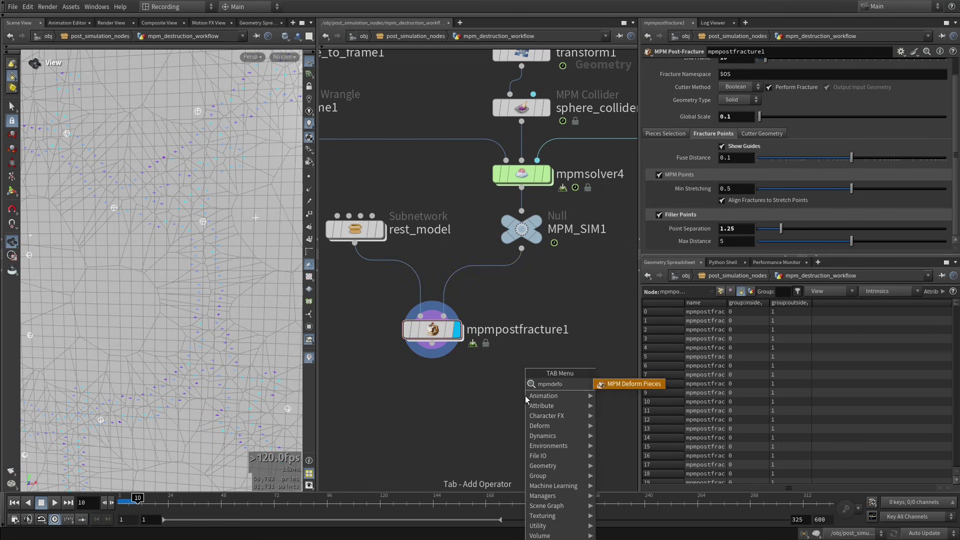
{"action": "key", "text": "Return"}
{"action": "left_click", "coordinate": [522, 396]}
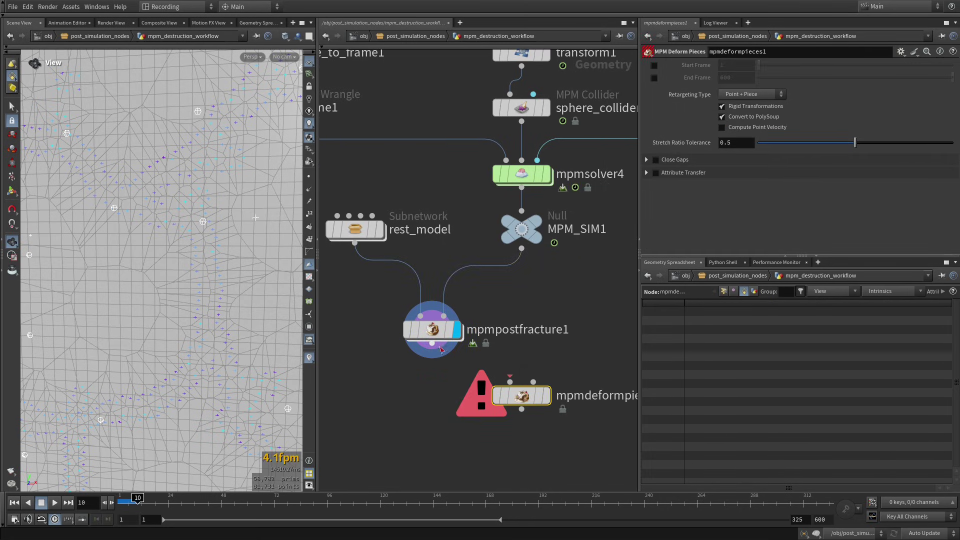
Feed mpmpostfracture1 and MPM_SIM1 into the MPM Deform Pieces node, then display its output and inspect the torn hole
{"action": "left_click", "coordinate": [521, 248]}
{"action": "left_click", "coordinate": [533, 382]}
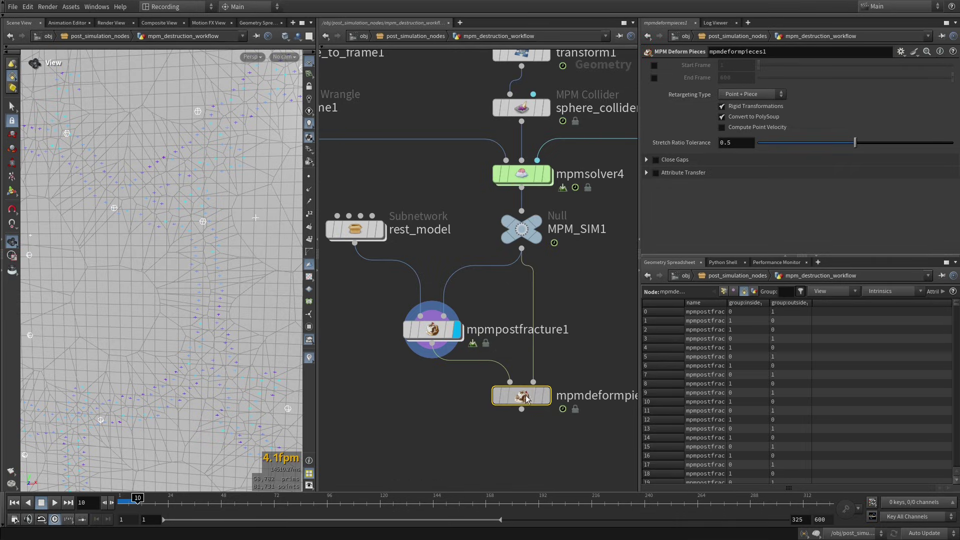
{"action": "left_click", "coordinate": [546, 402]}
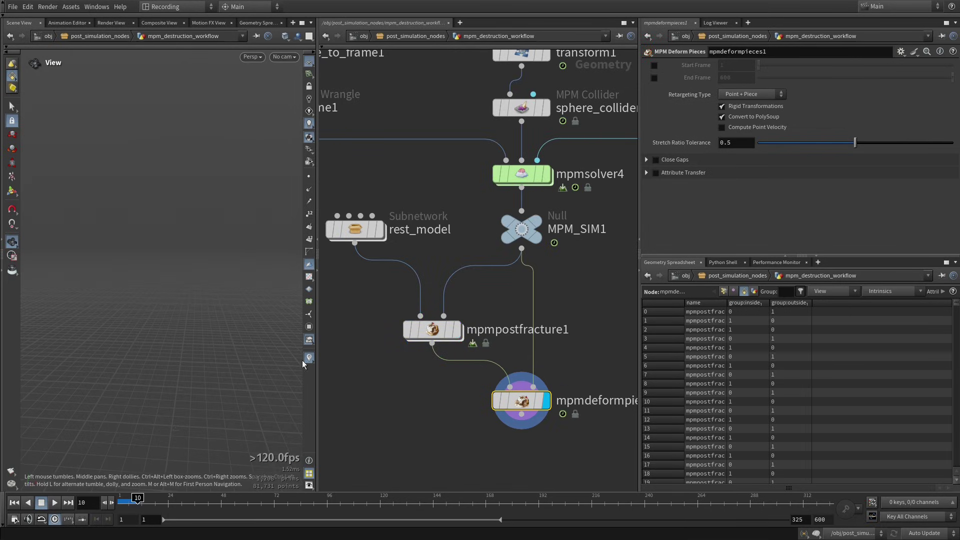
{"action": "key", "text": "g"}
{"action": "left_click_drag", "start_coordinate": [240, 399], "coordinate": [232, 395]}
{"action": "right_click_drag", "start_coordinate": [231, 395], "coordinate": [255, 213]}
{"action": "middle_click_drag", "start_coordinate": [190, 250], "coordinate": [156, 306]}
{"action": "right_click_drag", "start_coordinate": [155, 306], "coordinate": [240, 253]}
{"action": "mouse_move", "coordinate": [240, 253]}
{"action": "left_mouse_down"}
{"action": "mouse_move", "coordinate": [220, 265]}
{"action": "mouse_move", "coordinate": [231, 316]}
{"action": "mouse_move", "coordinate": [215, 328]}
{"action": "mouse_move", "coordinate": [208, 309]}
{"action": "mouse_move", "coordinate": [236, 315]}
{"action": "mouse_move", "coordinate": [248, 305]}
{"action": "left_mouse_up"}
Enable Add Interior Details for the cutter geometry of mpmpostfracture1 and inspect the edges of the fractured pieces
{"action": "left_click", "coordinate": [431, 330]}
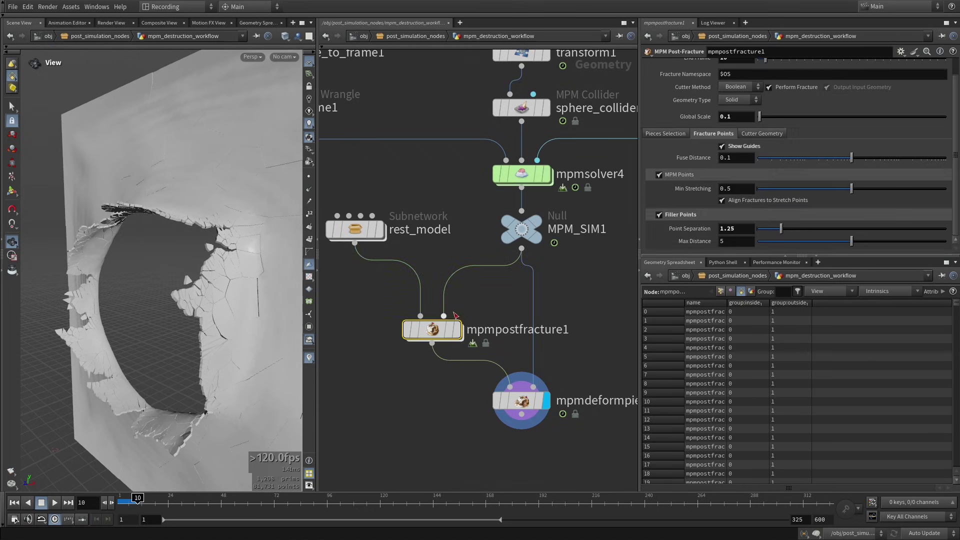
{"action": "left_click", "coordinate": [761, 134]}
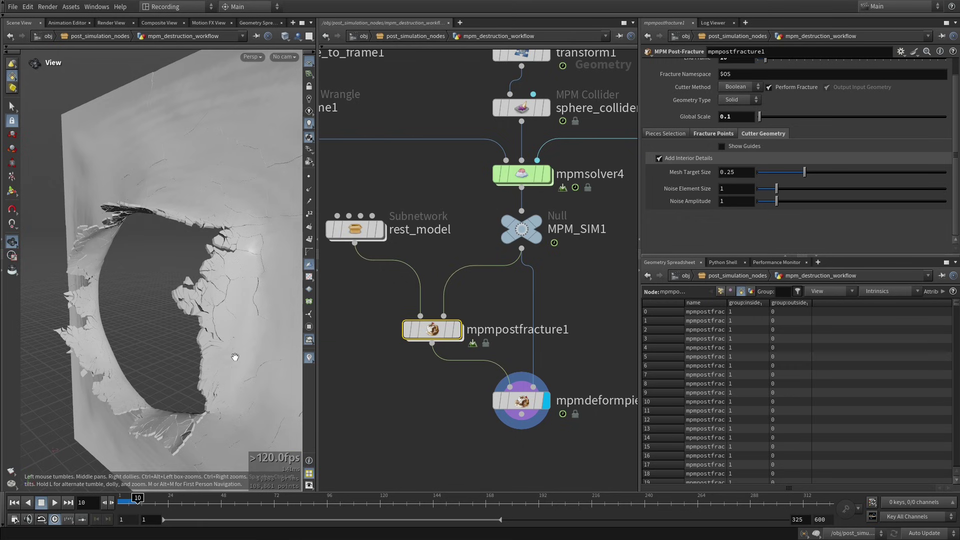
{"action": "mouse_move", "coordinate": [215, 372]}
{"action": "left_mouse_down"}
{"action": "mouse_move", "coordinate": [179, 371]}
{"action": "mouse_move", "coordinate": [216, 389]}
{"action": "mouse_move", "coordinate": [220, 329]}
{"action": "mouse_move", "coordinate": [205, 339]}
{"action": "mouse_move", "coordinate": [233, 341]}
{"action": "mouse_move", "coordinate": [236, 355]}
{"action": "mouse_move", "coordinate": [218, 360]}
{"action": "left_mouse_up"}
{"action": "right_click_drag", "start_coordinate": [218, 359], "coordinate": [241, 228]}
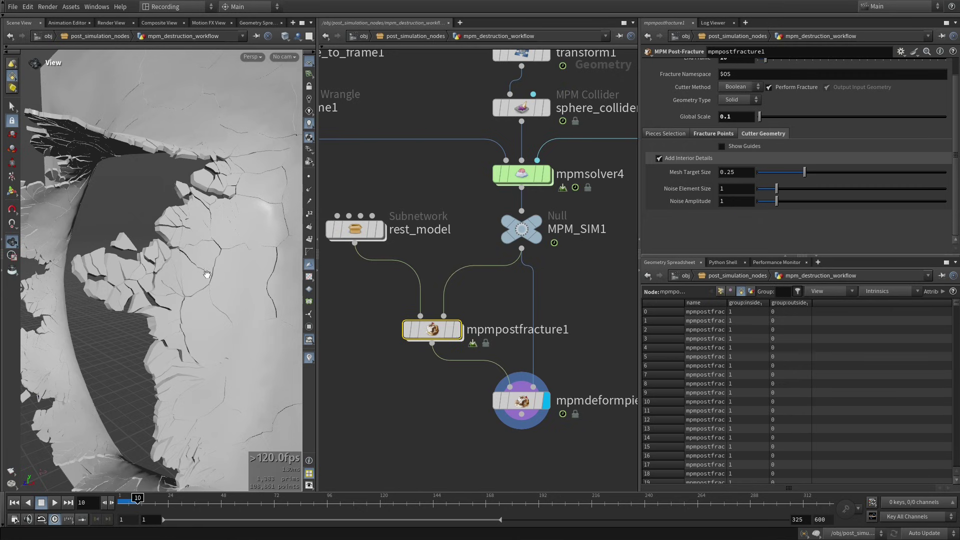
{"action": "left_click_drag", "start_coordinate": [222, 300], "coordinate": [201, 259]}
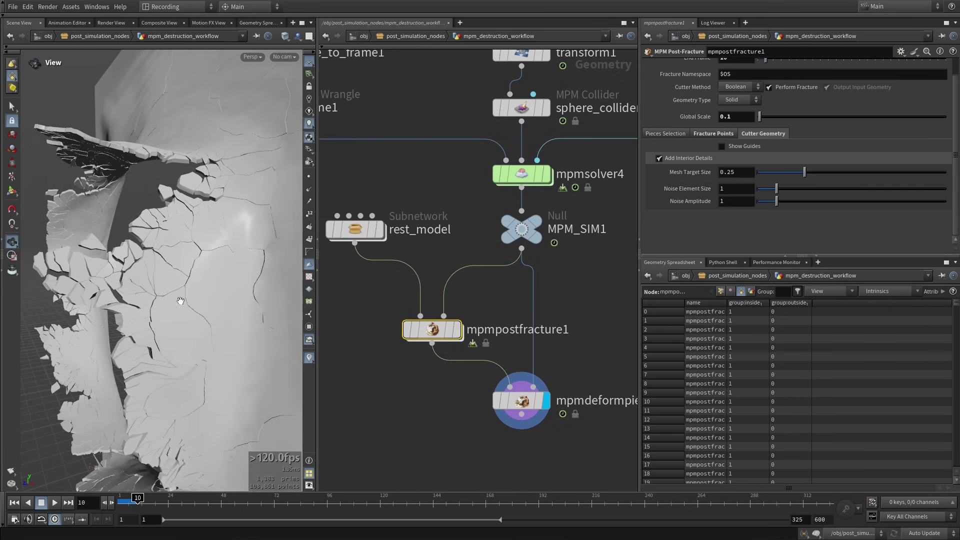
{"action": "left_click_drag", "start_coordinate": [221, 335], "coordinate": [224, 326]}
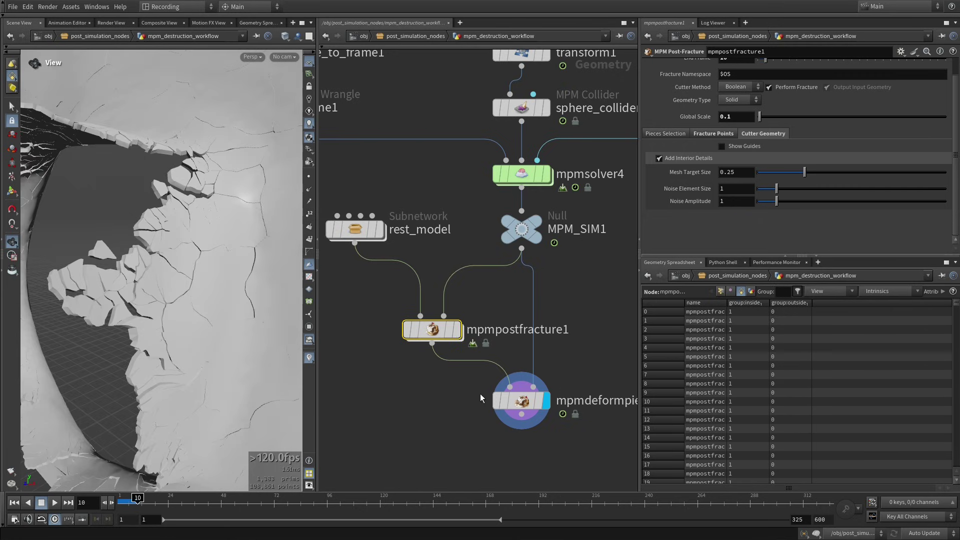
Enable Close Gaps on mpmdeformpieces1 and inspect the surface around the torn hole
{"action": "left_click", "coordinate": [522, 401]}
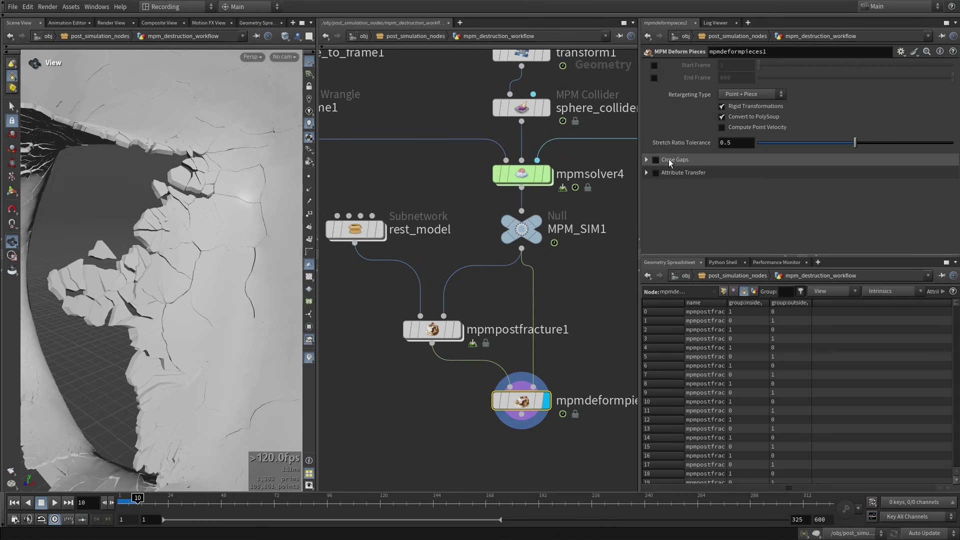
{"action": "left_click", "coordinate": [647, 160]}
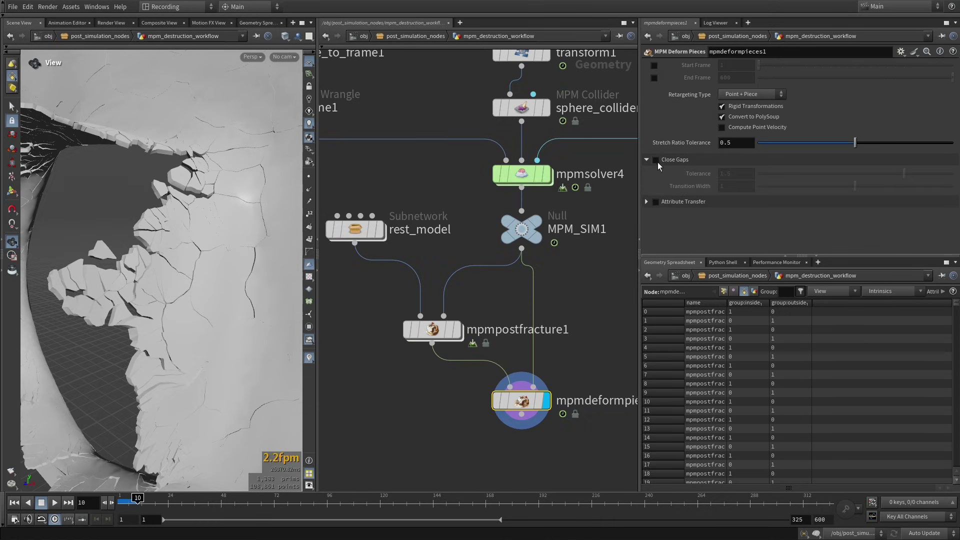
{"action": "left_click", "coordinate": [655, 160]}
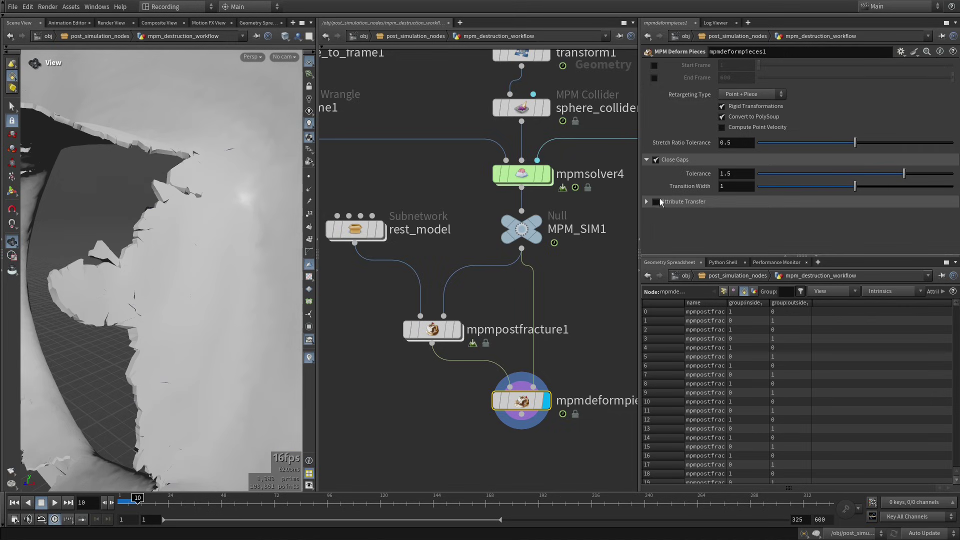
{"action": "left_click_drag", "start_coordinate": [238, 280], "coordinate": [228, 263]}
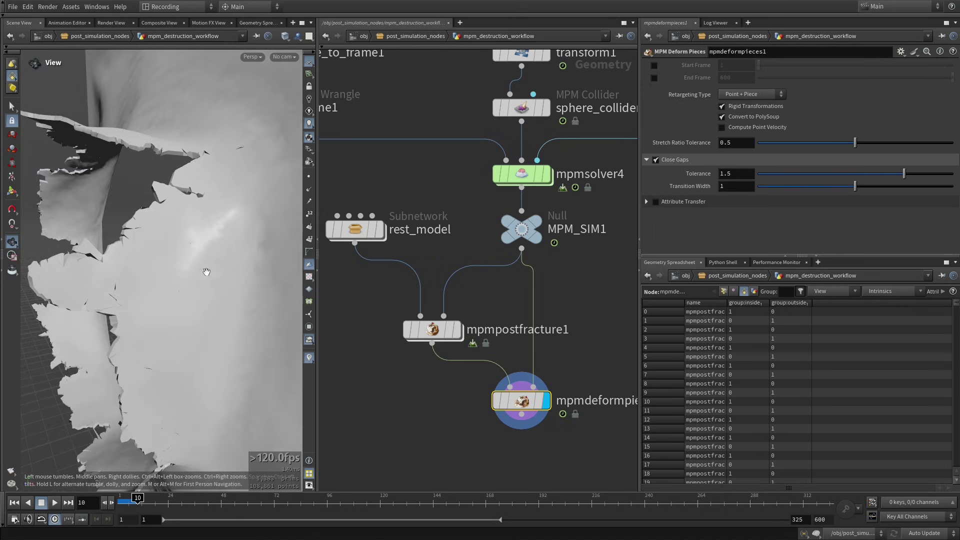
{"action": "left_click_drag", "start_coordinate": [249, 302], "coordinate": [272, 283]}
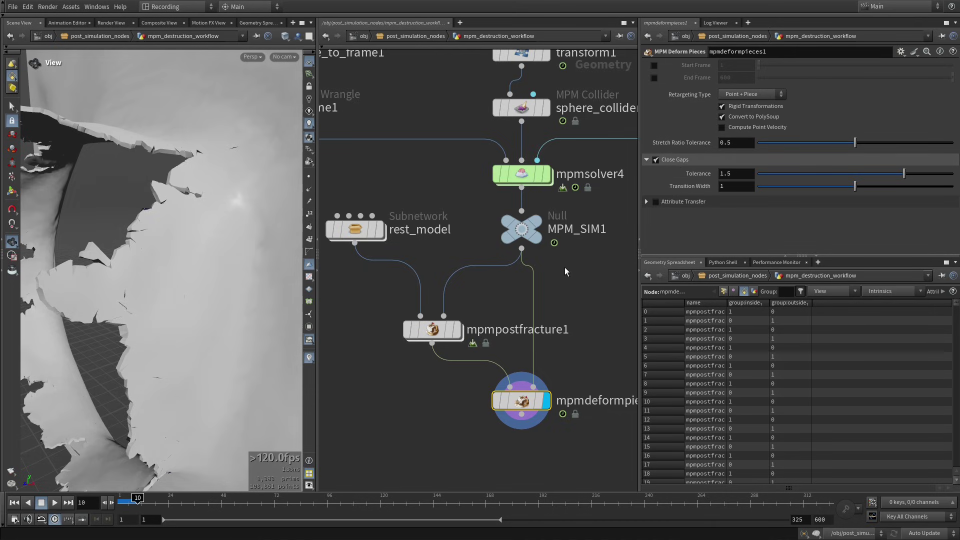
Review the Retargeting Type options of mpmdeformpieces1 and leave it on Point + Piece
{"action": "middle_click_drag", "start_coordinate": [565, 268], "coordinate": [559, 259]}
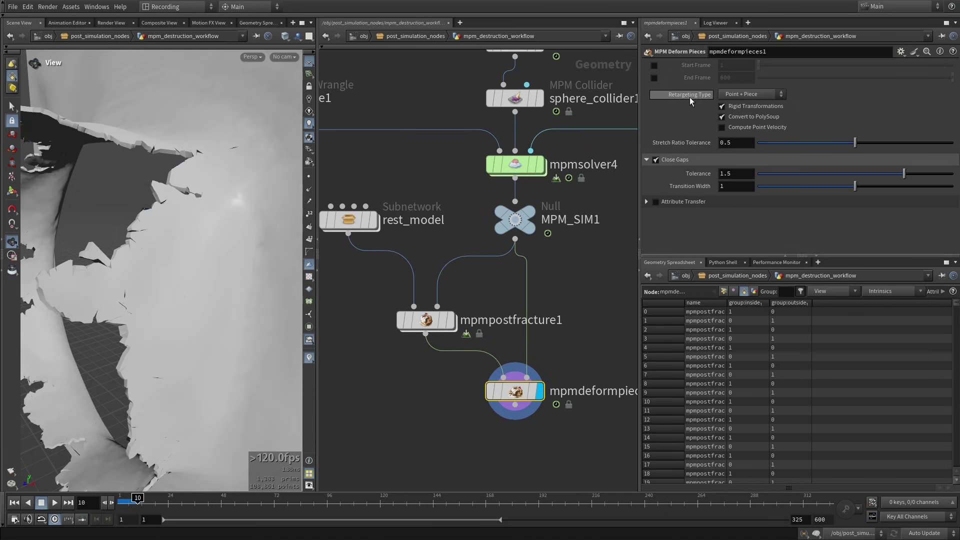
{"action": "left_click", "coordinate": [764, 95]}
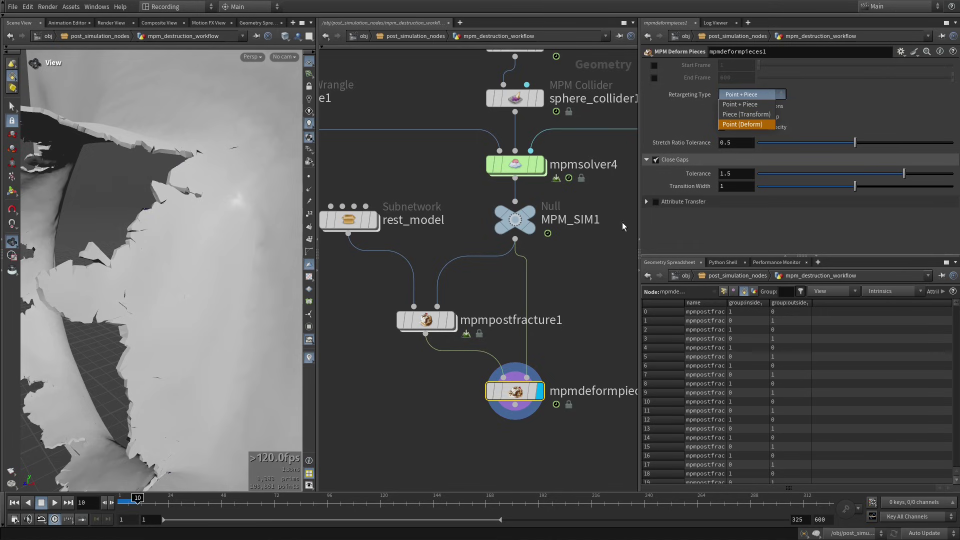
{"action": "left_click", "coordinate": [587, 270]}
{"action": "scroll", "coordinate": [581, 260], "scroll_direction": "down", "scroll_amount": 3}
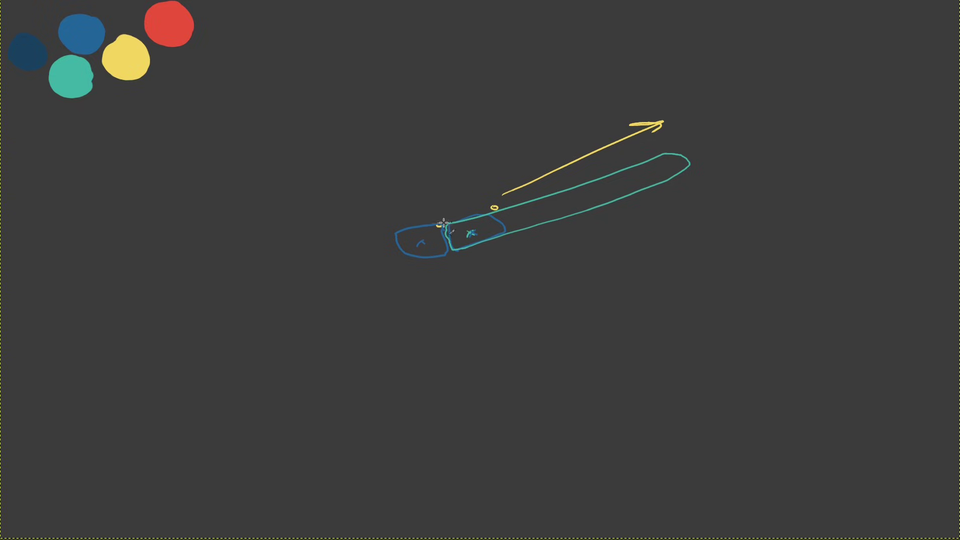
Mark the shared edge between the two neighbouring pieces sketched on the drawing canvas
{"action": "mouse_move", "coordinate": [444, 207]}
{"action": "left_mouse_down"}
{"action": "mouse_move", "coordinate": [446, 219]}
{"action": "mouse_move", "coordinate": [452, 213]}
{"action": "left_mouse_up"}
{"action": "mouse_move", "coordinate": [452, 264]}
{"action": "left_mouse_down"}
{"action": "mouse_move", "coordinate": [452, 253]}
{"action": "mouse_move", "coordinate": [456, 260]}
{"action": "left_mouse_up"}
{"action": "mouse_move", "coordinate": [452, 248]}
{"action": "left_mouse_down"}
{"action": "mouse_move", "coordinate": [504, 234]}
{"action": "mouse_move", "coordinate": [485, 212]}
{"action": "left_mouse_up"}
{"action": "left_click_drag", "start_coordinate": [486, 212], "coordinate": [488, 213]}
{"action": "left_click", "coordinate": [663, 155]}
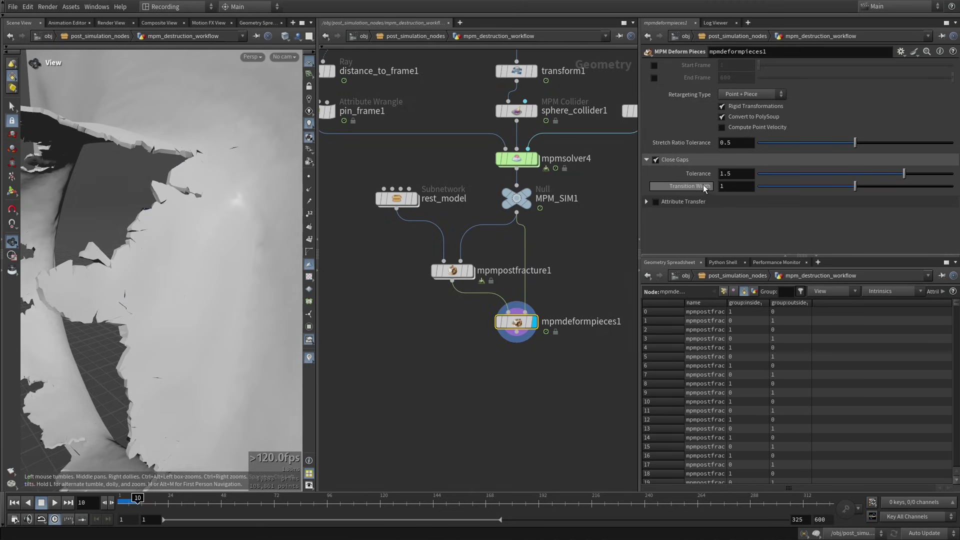
Turn off Close Gaps on mpmdeformpieces1 to compare the cracks around the hole, and turn it back on
{"action": "left_click", "coordinate": [655, 160]}
{"action": "scroll", "coordinate": [197, 271], "scroll_direction": "down", "scroll_amount": 4}
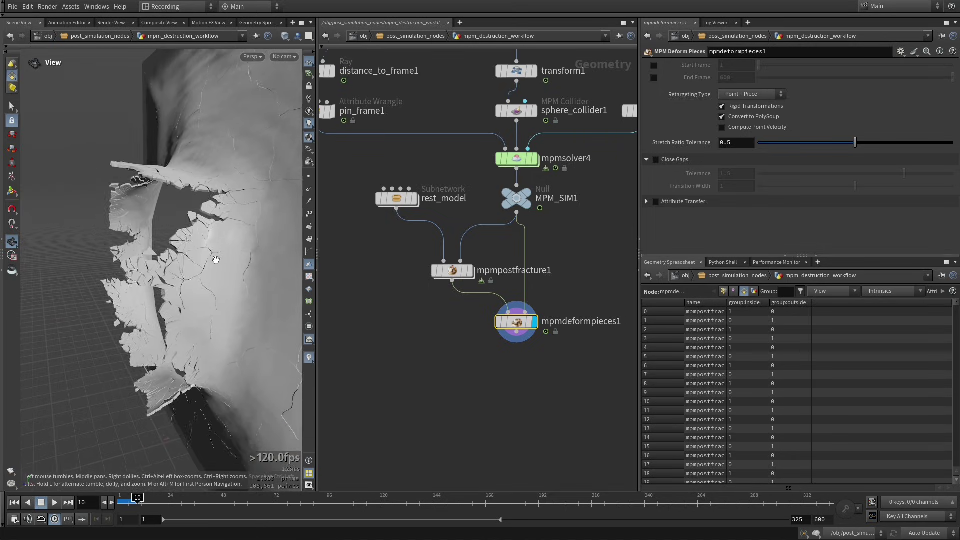
{"action": "middle_click_drag", "start_coordinate": [215, 260], "coordinate": [227, 300]}
{"action": "left_click_drag", "start_coordinate": [227, 300], "coordinate": [199, 295]}
{"action": "left_click_drag", "start_coordinate": [178, 371], "coordinate": [204, 332]}
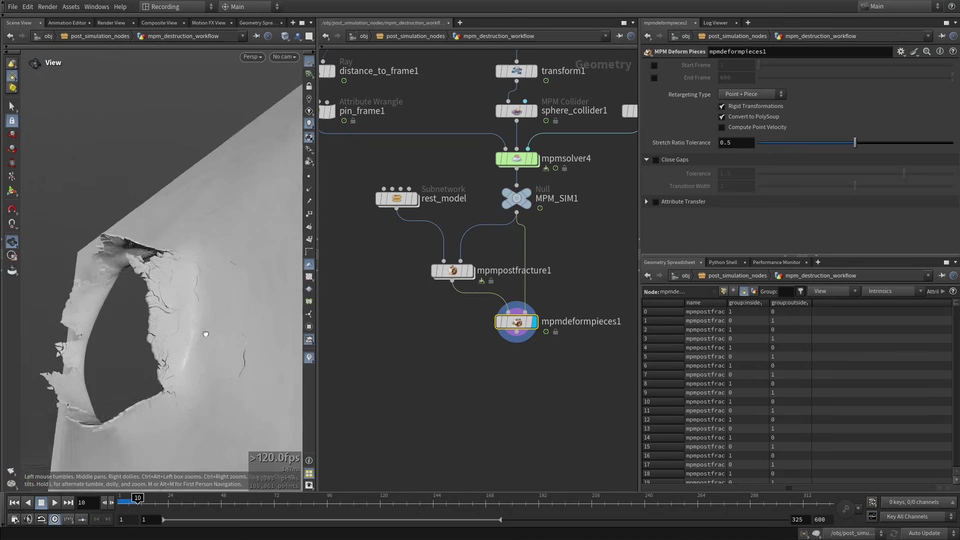
{"action": "left_click", "coordinate": [656, 160]}
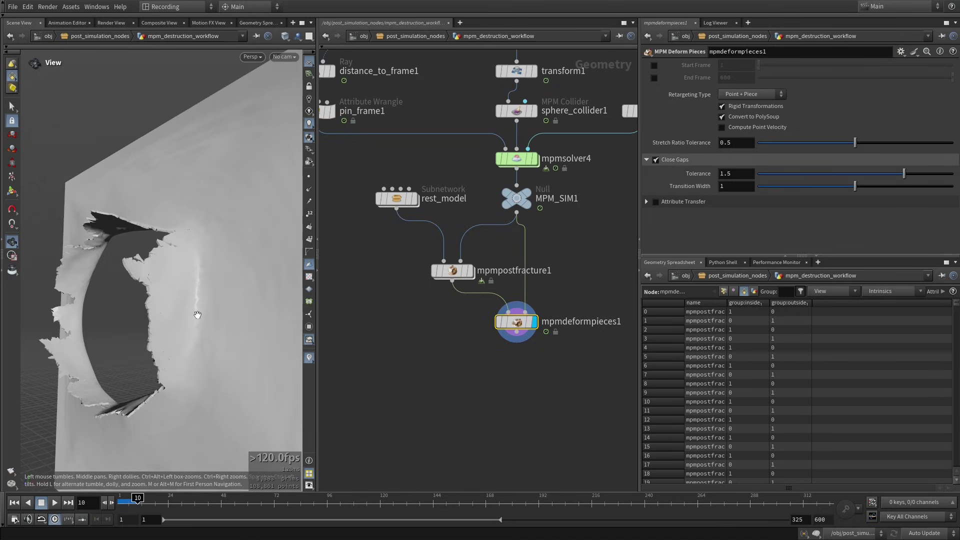
{"action": "left_click_drag", "start_coordinate": [197, 318], "coordinate": [185, 252]}
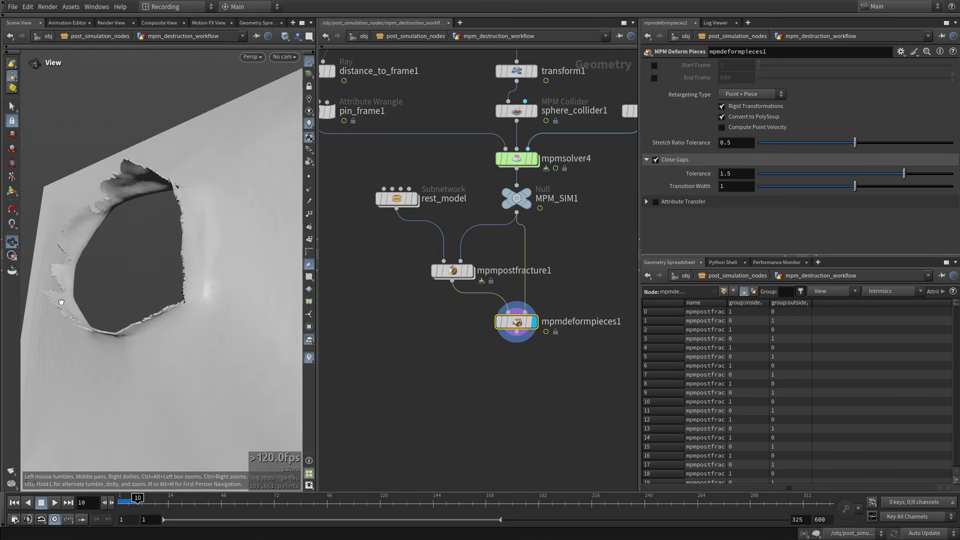
{"action": "left_click_drag", "start_coordinate": [47, 293], "coordinate": [48, 286]}
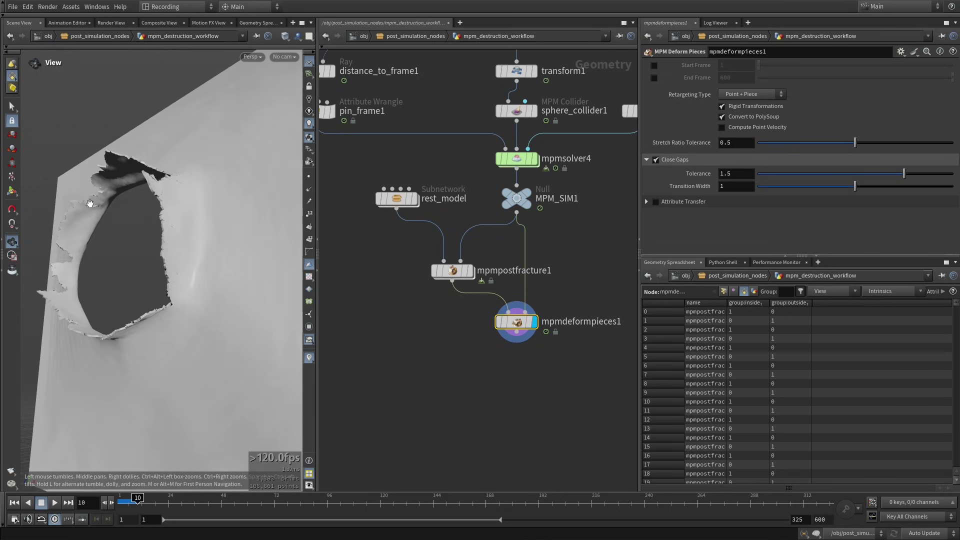
{"action": "left_click_drag", "start_coordinate": [191, 221], "coordinate": [180, 254]}
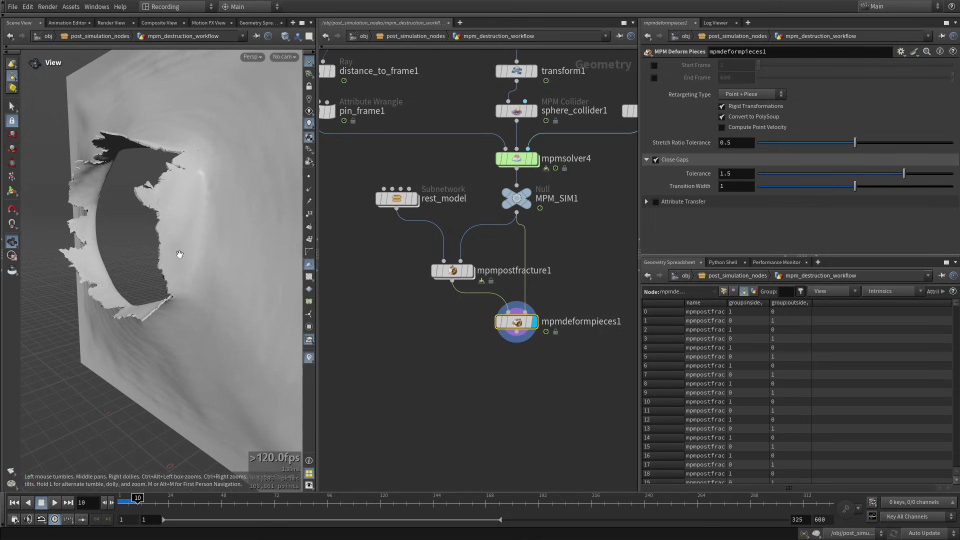
Display the building_collapse_sim file cache in the BUILDING network and frame the building and meteorite in the viewport
{"action": "middle_click_drag", "start_coordinate": [612, 258], "coordinate": [537, 320]}
{"action": "scroll", "coordinate": [536, 325], "scroll_direction": "down", "scroll_amount": 3}
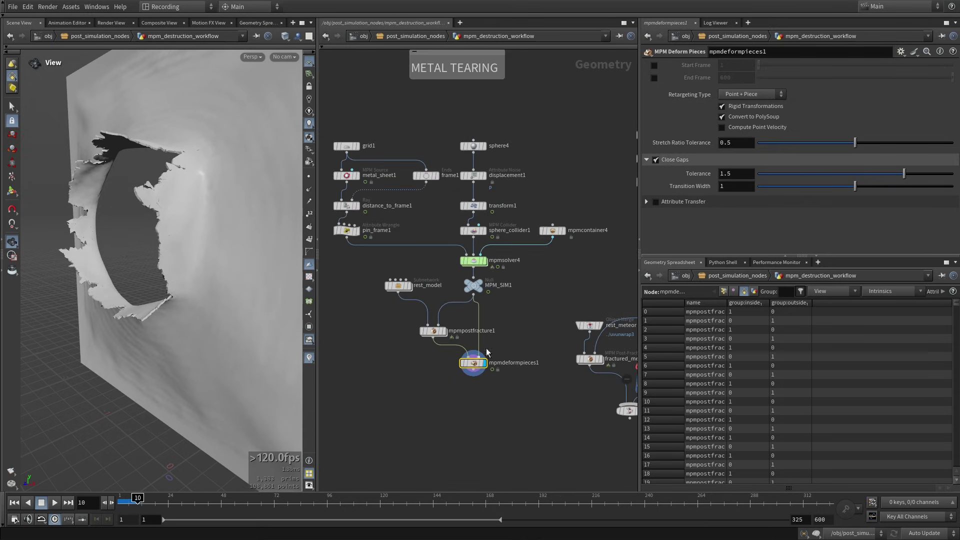
{"action": "middle_click_drag", "start_coordinate": [530, 396], "coordinate": [400, 376]}
{"action": "middle_click_drag", "start_coordinate": [583, 261], "coordinate": [500, 278]}
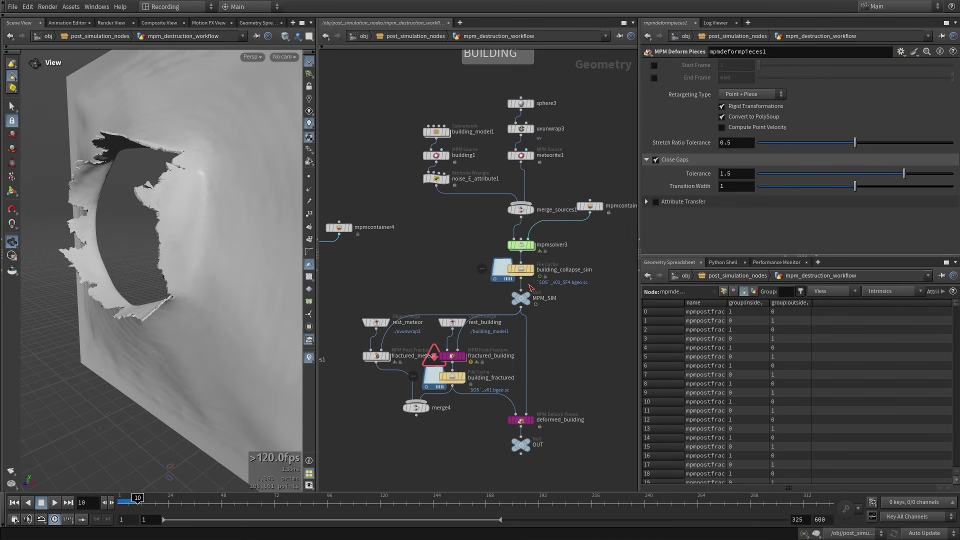
{"action": "scroll", "coordinate": [568, 325], "scroll_direction": "up", "scroll_amount": 3}
{"action": "left_click", "coordinate": [518, 244]}
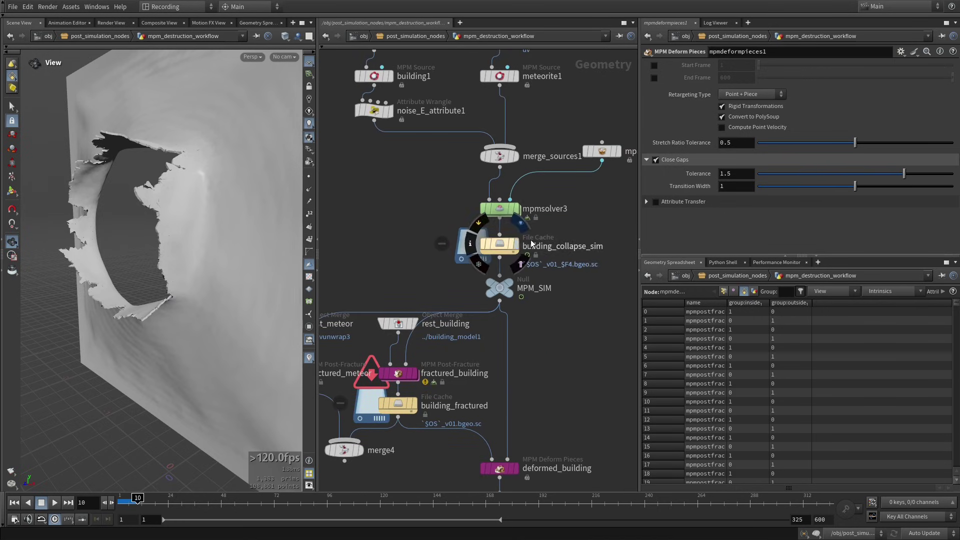
{"action": "right_click_drag", "start_coordinate": [238, 267], "coordinate": [88, 322]}
{"action": "middle_click_drag", "start_coordinate": [88, 321], "coordinate": [183, 329]}
{"action": "left_click_drag", "start_coordinate": [182, 329], "coordinate": [235, 255]}
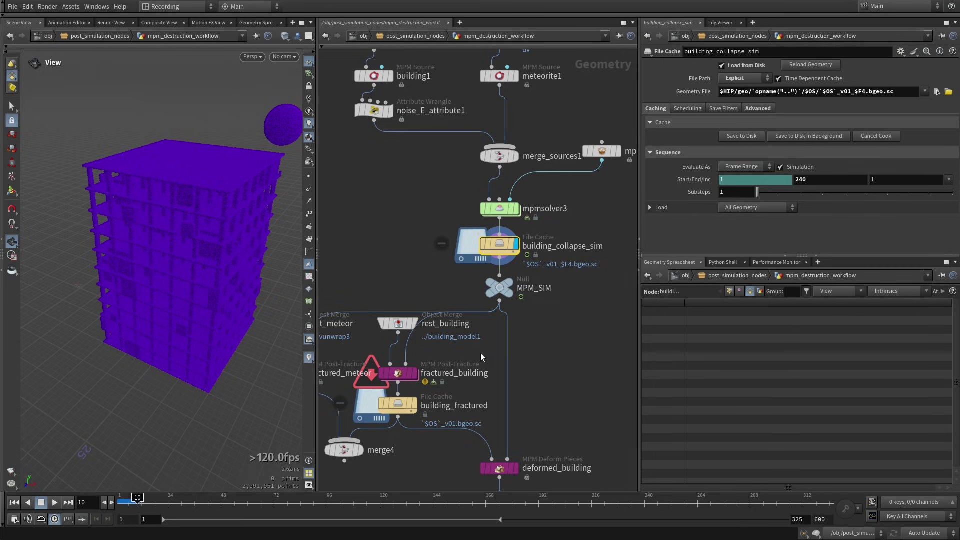
{"action": "left_click_drag", "start_coordinate": [230, 330], "coordinate": [246, 318]}
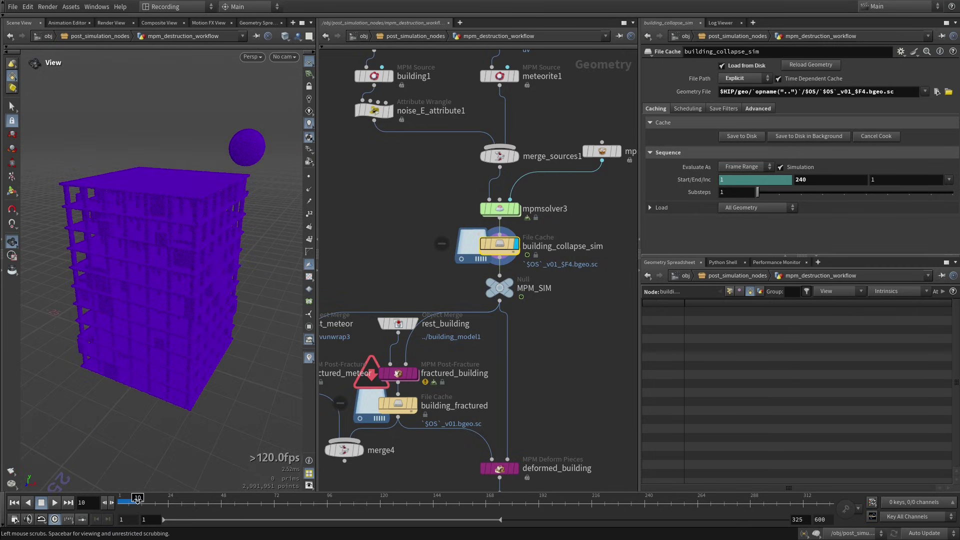
Scrub the building collapse simulation to frame 50 and inspect the shattered building from different angles
{"action": "left_click_drag", "start_coordinate": [137, 498], "coordinate": [226, 498]}
{"action": "left_click_drag", "start_coordinate": [140, 350], "coordinate": [228, 323]}
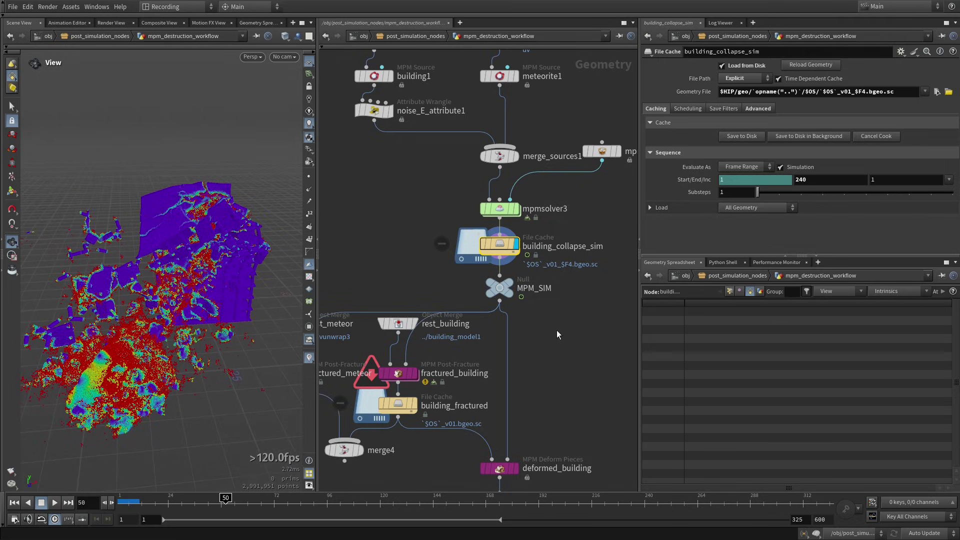
{"action": "middle_click_drag", "start_coordinate": [463, 342], "coordinate": [499, 317]}
{"action": "scroll", "coordinate": [499, 317], "scroll_direction": "up", "scroll_amount": 3}
{"action": "mouse_move", "coordinate": [428, 393]}
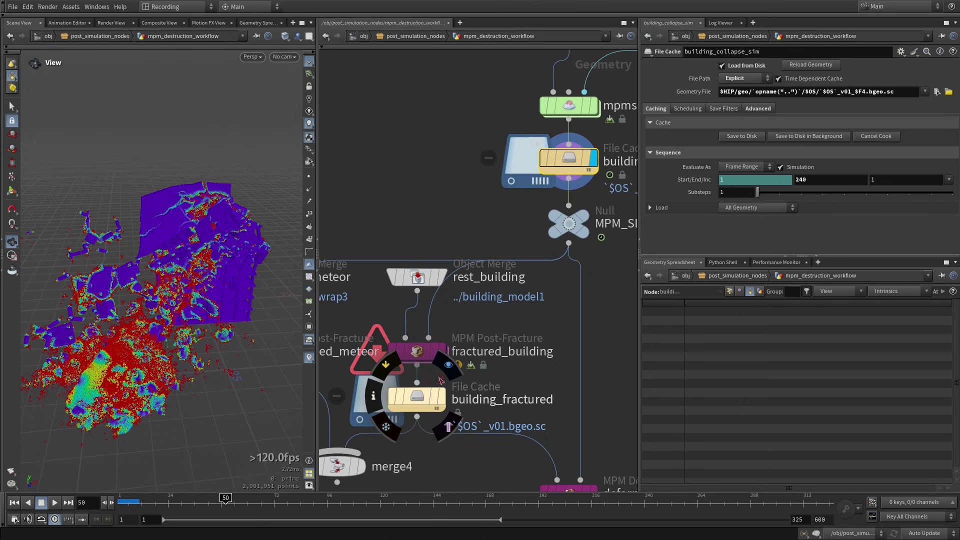
{"action": "left_click_drag", "start_coordinate": [163, 379], "coordinate": [161, 367]}
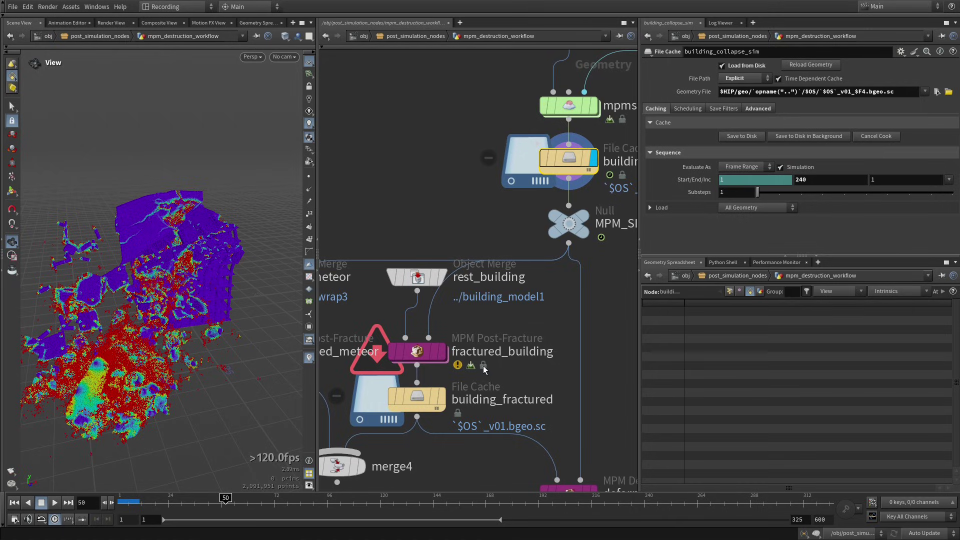
Set the update mode to Manual, then select and display the fractured_building MPM Post-Fracture node
{"action": "middle_click_drag", "start_coordinate": [500, 376], "coordinate": [472, 352]}
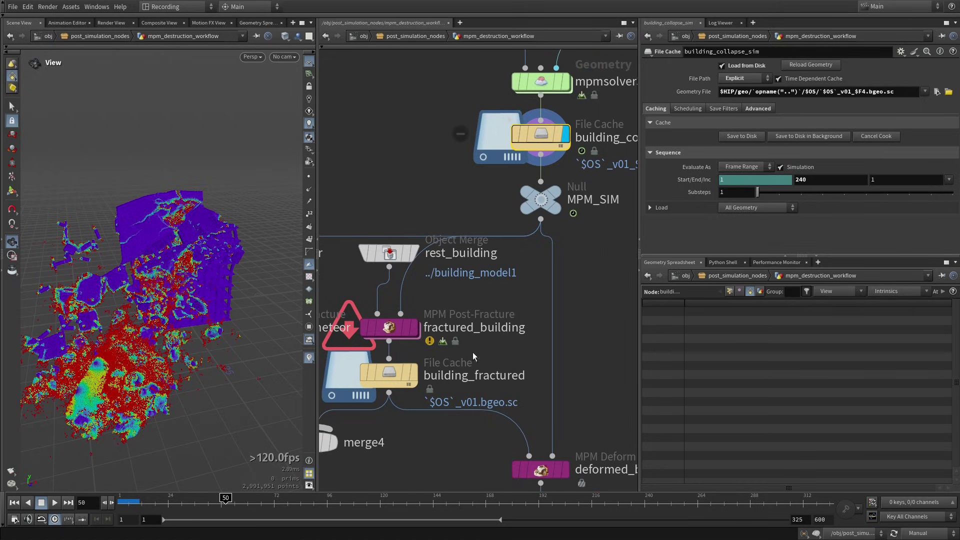
{"action": "left_click", "coordinate": [415, 328]}
{"action": "key", "text": "Escape"}
{"action": "left_click", "coordinate": [394, 329]}
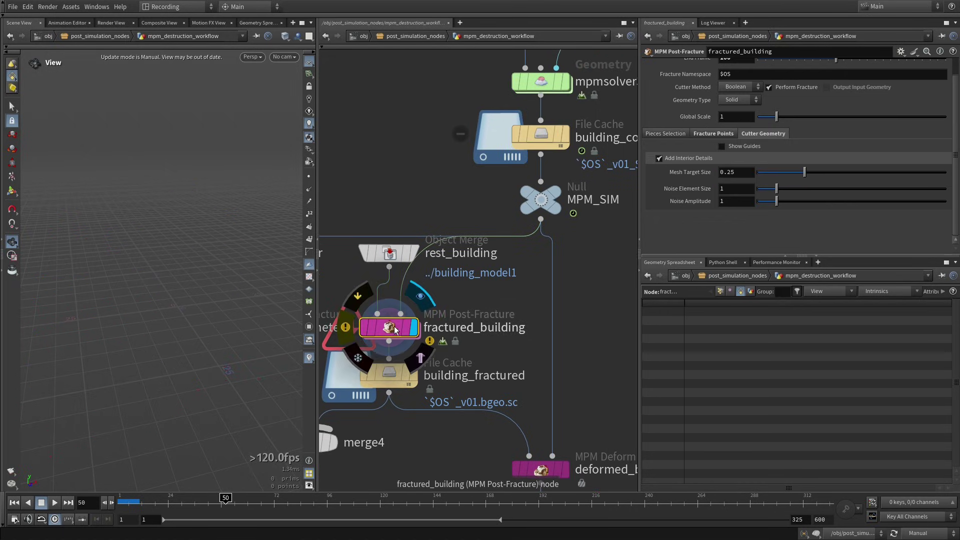
{"action": "left_click_drag", "start_coordinate": [394, 330], "coordinate": [395, 319]}
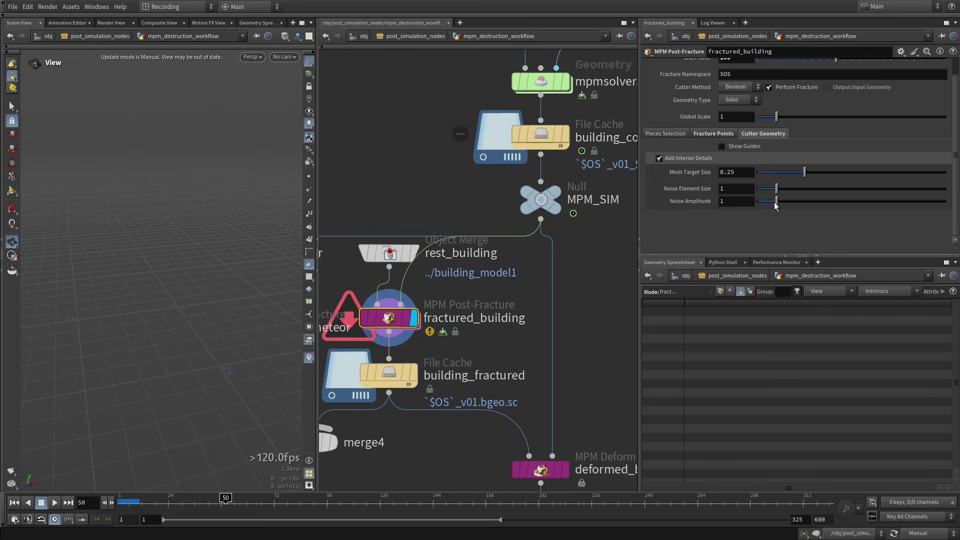
Turn off Perform Fracture and Add Interior Details on fractured_building
{"action": "left_click", "coordinate": [772, 87]}
{"action": "left_click", "coordinate": [659, 158]}
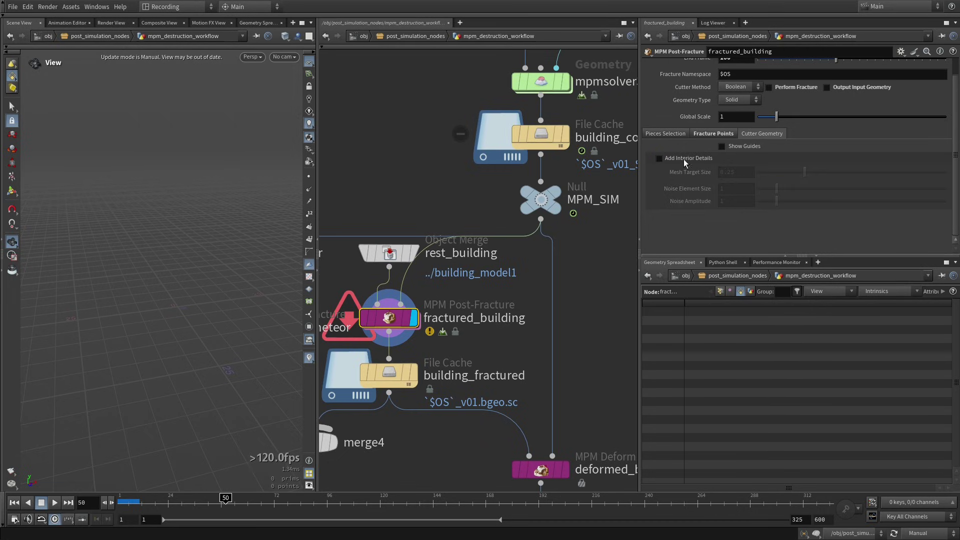
{"action": "left_click", "coordinate": [728, 137]}
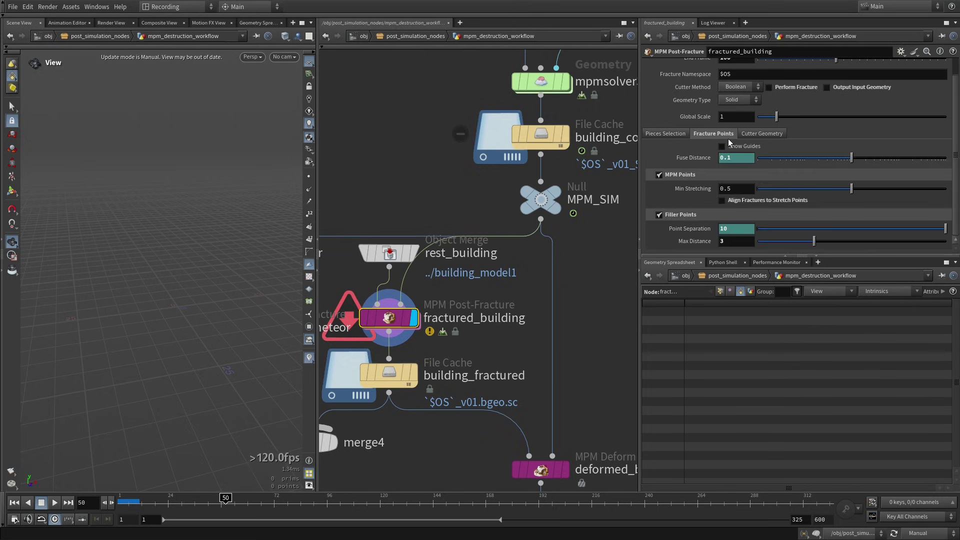
Turn on the Pieces Selection guides and return to Auto Update to preview the selected building pieces
{"action": "left_click", "coordinate": [666, 134]}
{"action": "left_click", "coordinate": [722, 146]}
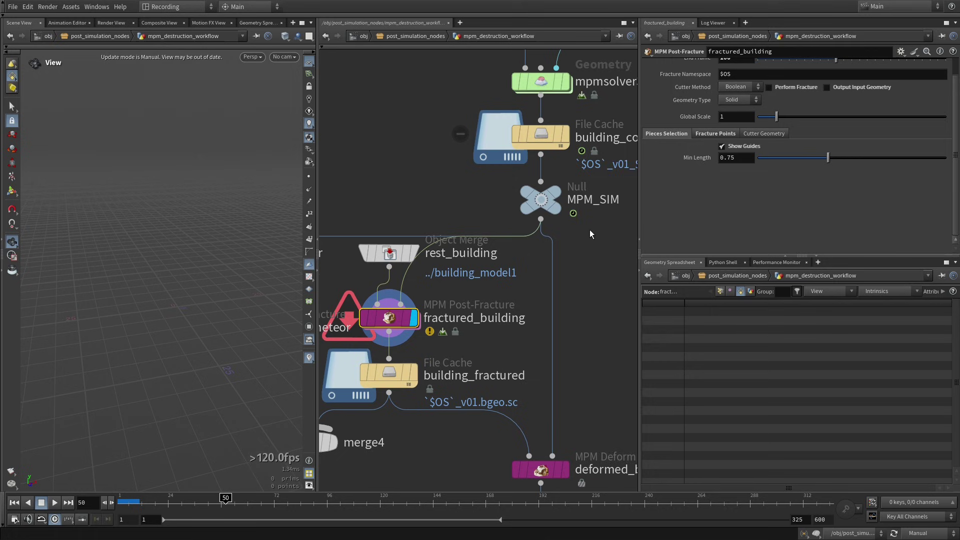
{"action": "middle_click_drag", "start_coordinate": [472, 292], "coordinate": [495, 285]}
{"action": "middle_click_drag", "start_coordinate": [502, 341], "coordinate": [525, 314]}
{"action": "key", "text": "F9"}
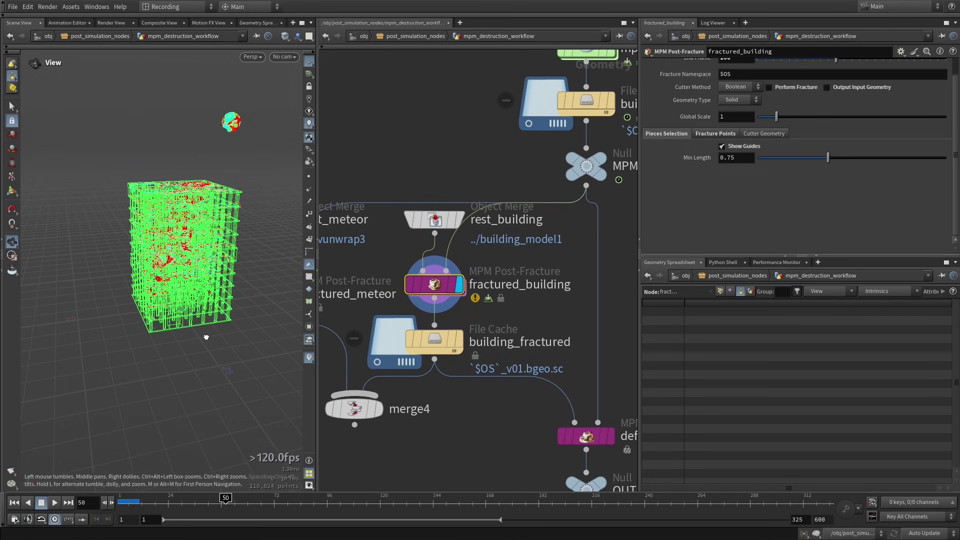
{"action": "scroll", "coordinate": [206, 337], "scroll_direction": "up", "scroll_amount": 5}
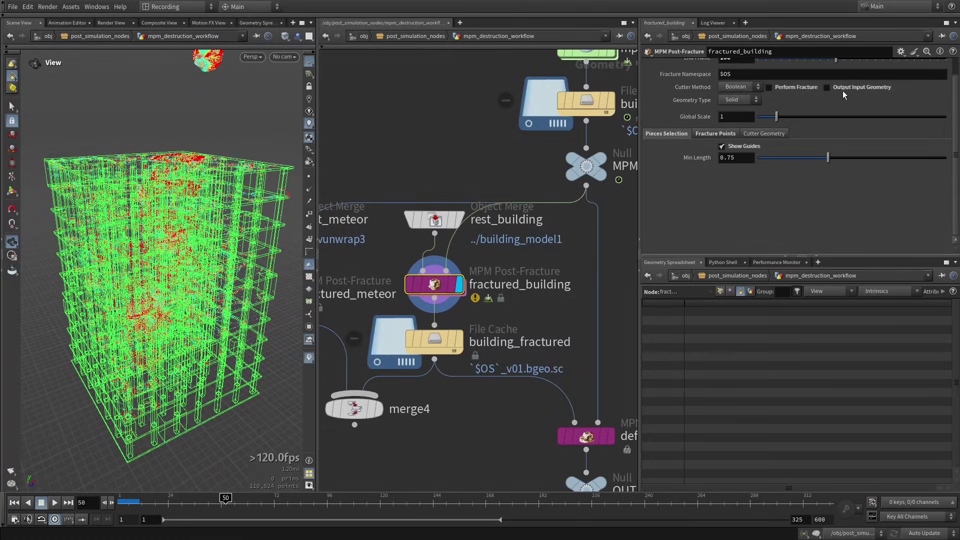
Turn on Output Input Geometry and examine the small red-outlined piece inside the building
{"action": "left_click", "coordinate": [840, 92]}
{"action": "right_click_drag", "start_coordinate": [164, 338], "coordinate": [278, 252]}
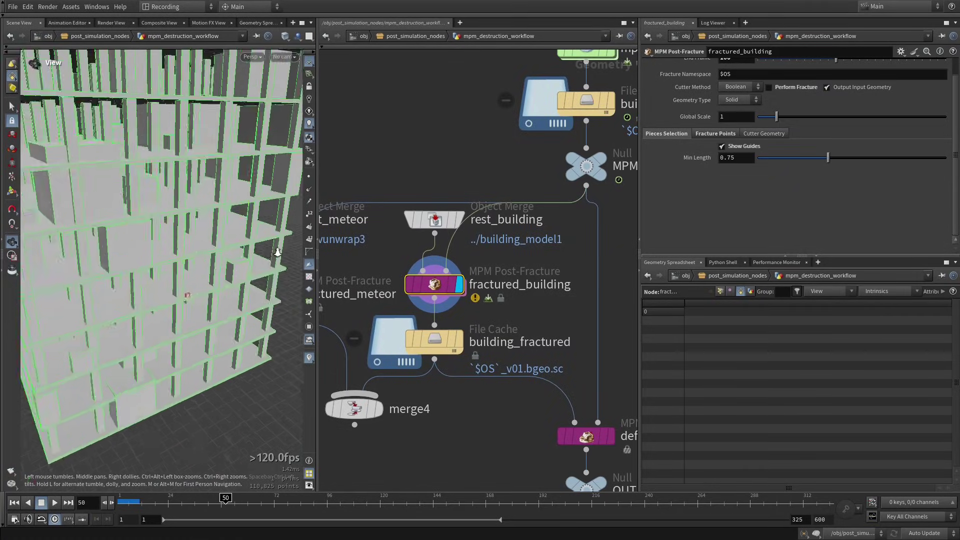
{"action": "scroll", "coordinate": [278, 252], "scroll_direction": "up", "scroll_amount": 10}
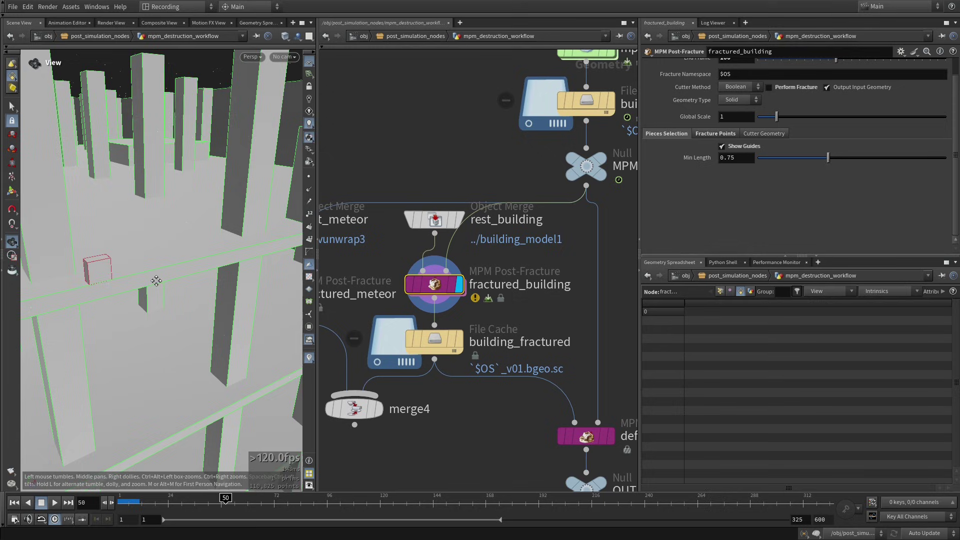
{"action": "middle_click_drag", "start_coordinate": [156, 280], "coordinate": [94, 264]}
{"action": "scroll", "coordinate": [154, 279], "scroll_direction": "down", "scroll_amount": 6}
{"action": "left_click_drag", "start_coordinate": [155, 279], "coordinate": [235, 292]}
Show the Fracture Points guides, turn off Output Input Geometry, and examine how the fracture points spread through the building
{"action": "left_click", "coordinate": [720, 134]}
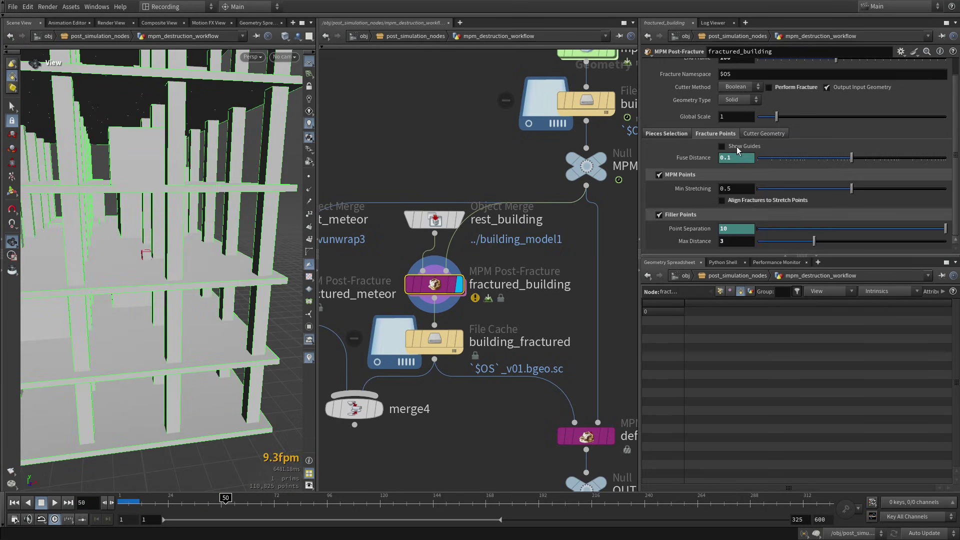
{"action": "left_click", "coordinate": [722, 146]}
{"action": "right_click_drag", "start_coordinate": [226, 269], "coordinate": [165, 281]}
{"action": "left_click_drag", "start_coordinate": [165, 280], "coordinate": [220, 258]}
{"action": "left_click", "coordinate": [841, 88]}
{"action": "left_click_drag", "start_coordinate": [155, 275], "coordinate": [212, 257]}
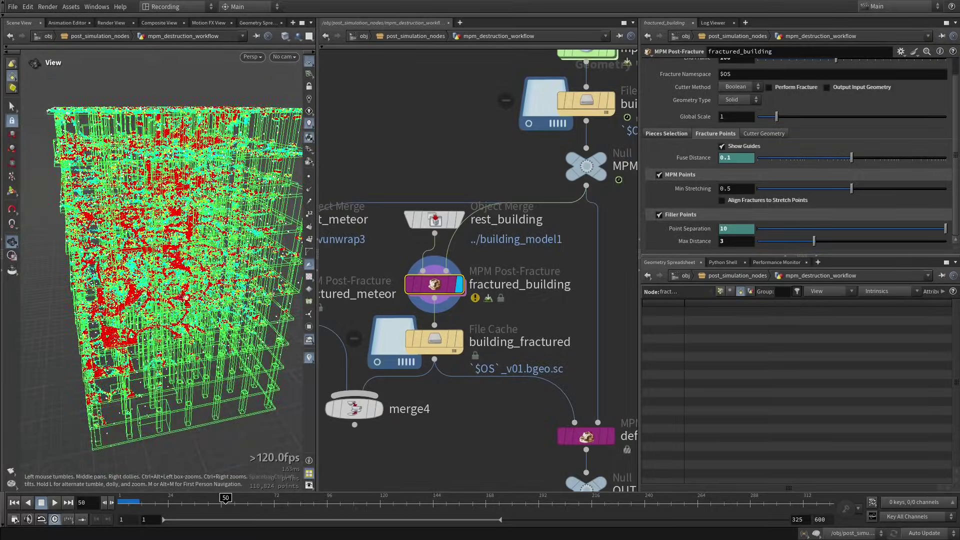
{"action": "left_click_drag", "start_coordinate": [184, 299], "coordinate": [161, 292]}
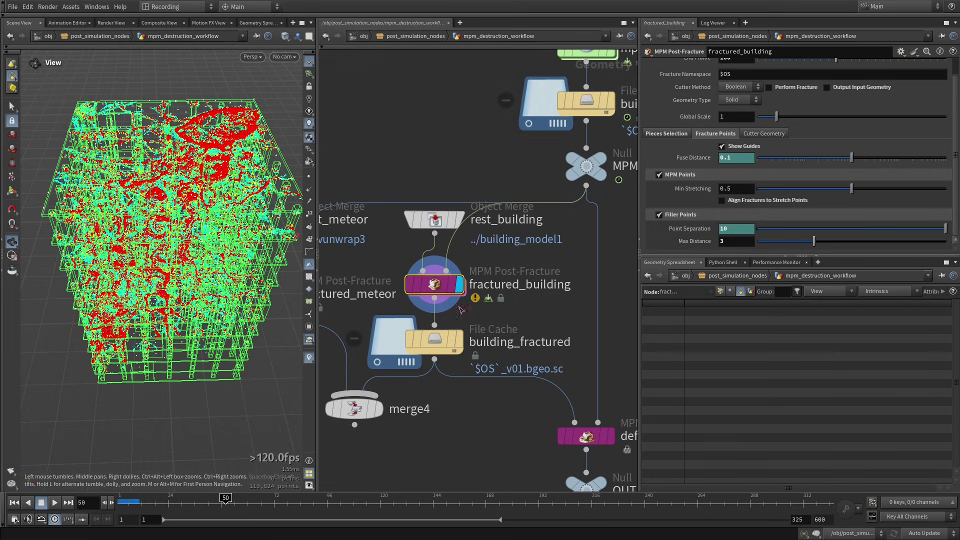
Isolate the building's roof slab with a Blast after rest_building, using Delete Non Selected
{"action": "middle_click_drag", "start_coordinate": [491, 316], "coordinate": [499, 298]}
{"action": "left_click", "coordinate": [469, 203]}
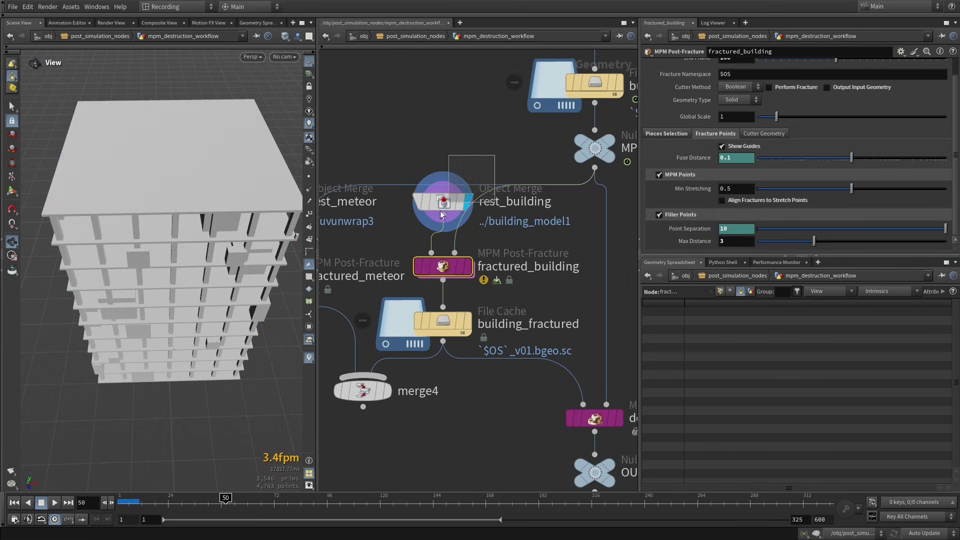
{"action": "left_click_drag", "start_coordinate": [191, 251], "coordinate": [224, 222]}
{"action": "key", "text": "s"}
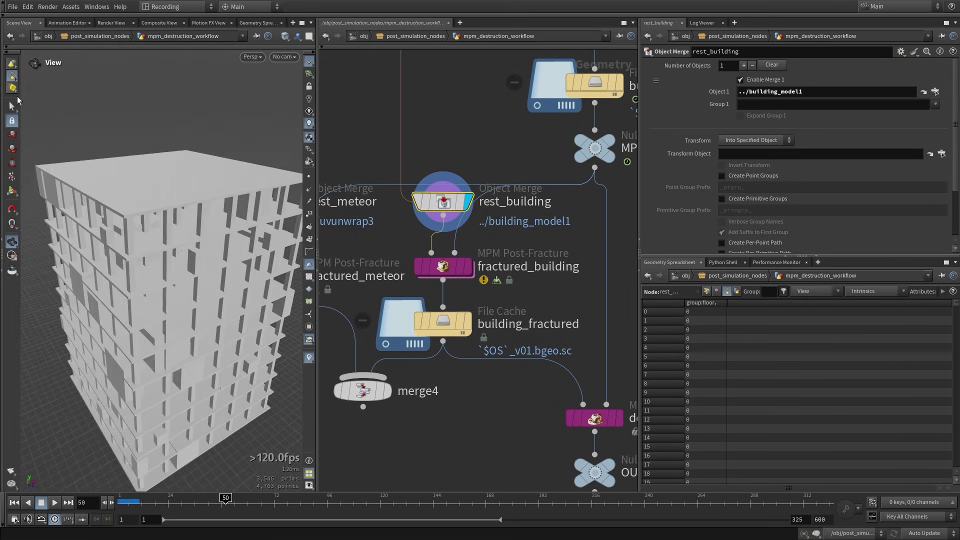
{"action": "key", "text": "9"}
{"action": "left_click", "coordinate": [119, 179]}
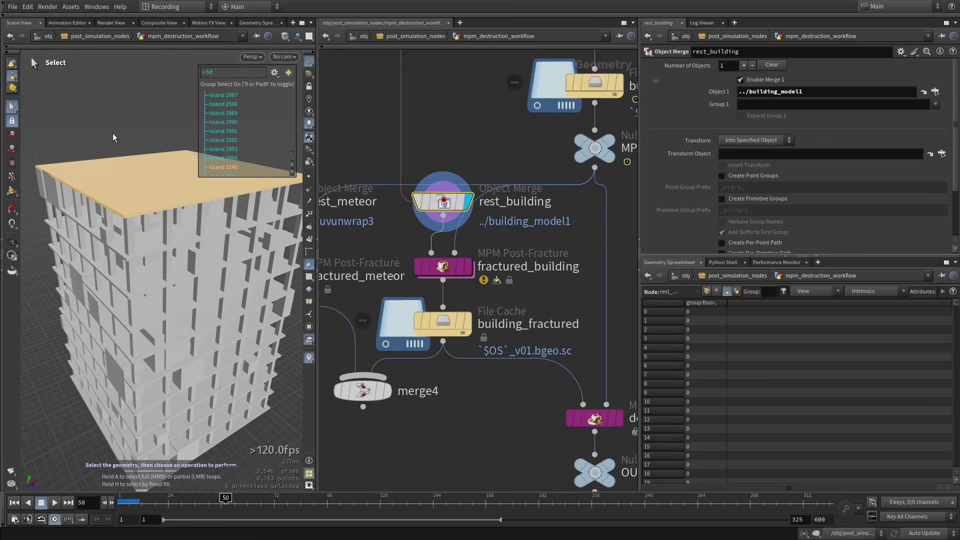
{"action": "key", "text": "Delete"}
{"action": "left_click", "coordinate": [722, 100]}
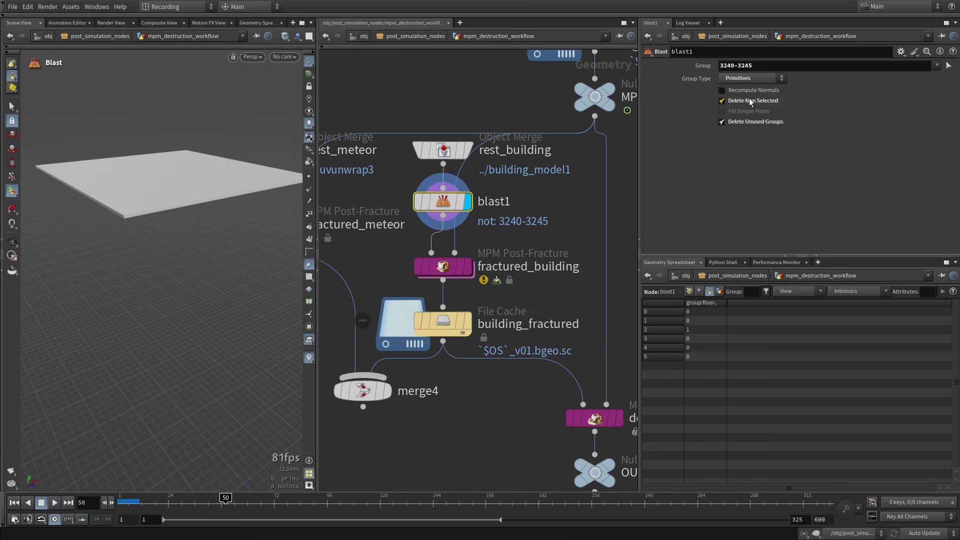
Display fractured_building and turn on Perform Fracture to fracture the isolated roof slab
{"action": "left_click", "coordinate": [469, 265]}
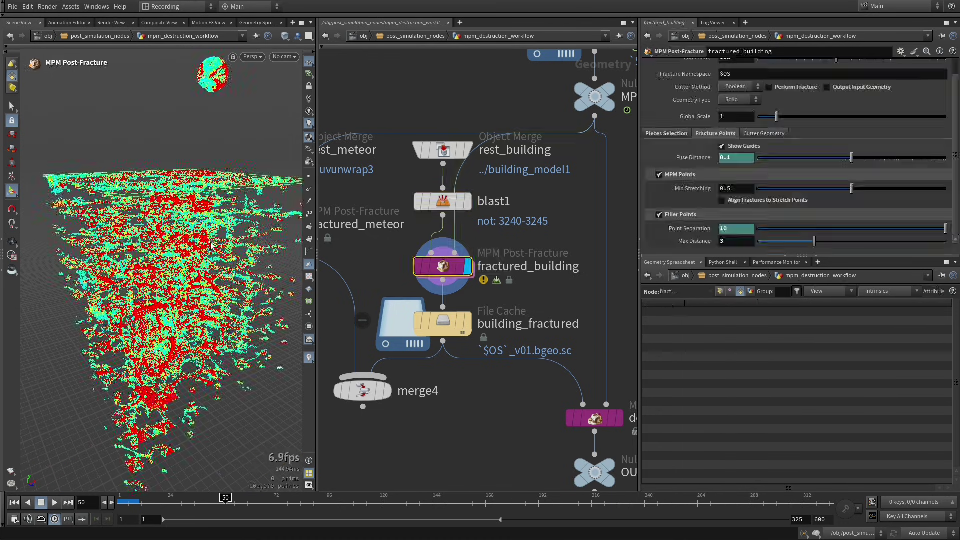
{"action": "left_click_drag", "start_coordinate": [239, 257], "coordinate": [220, 280], "text": "alt"}
{"action": "right_click_drag", "start_coordinate": [220, 280], "coordinate": [204, 260], "text": "alt"}
{"action": "left_click_drag", "start_coordinate": [204, 259], "coordinate": [192, 258]}
{"action": "key", "text": "Return"}
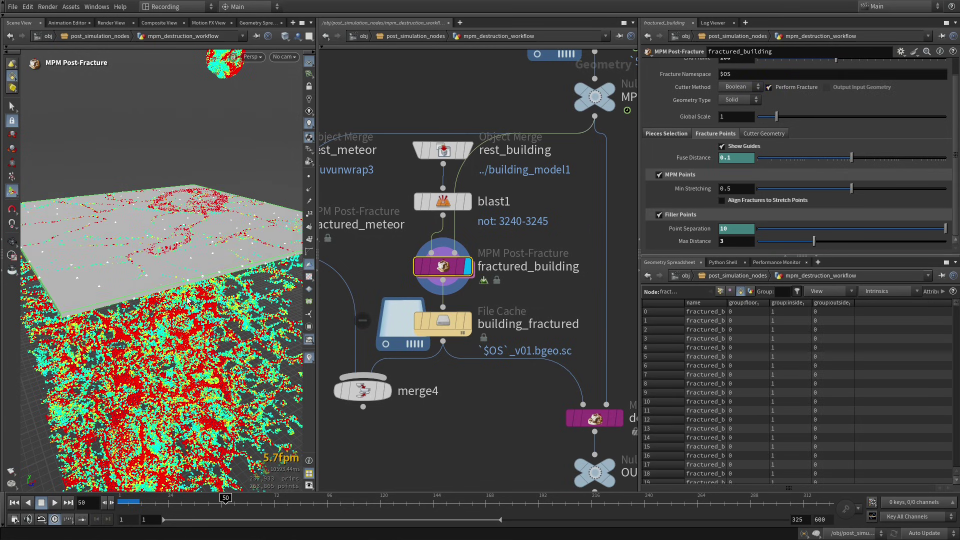
{"action": "left_click_drag", "start_coordinate": [216, 245], "coordinate": [228, 290], "text": "alt"}
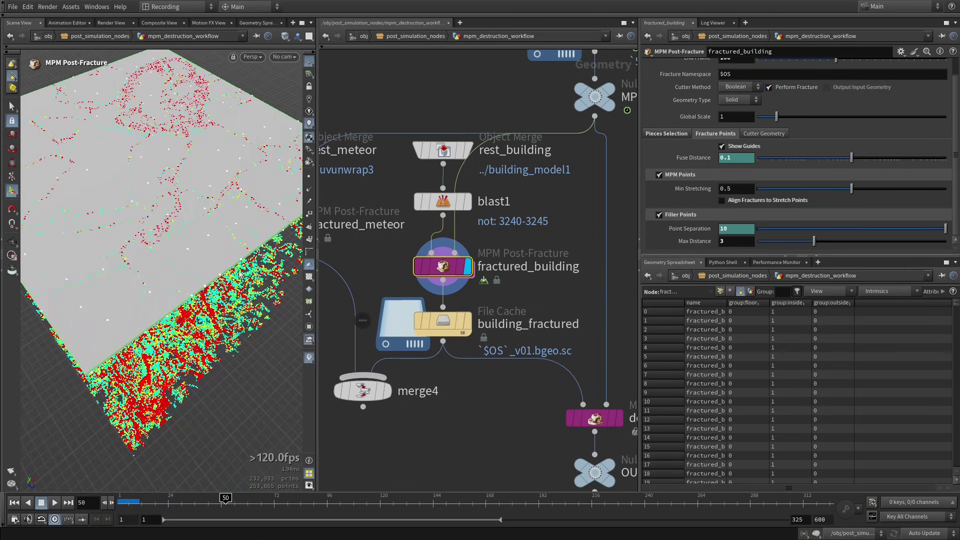
Hide the Fracture Points and Pieces Selection guides on fractured_building
{"action": "left_click", "coordinate": [731, 146]}
{"action": "left_click", "coordinate": [761, 135]}
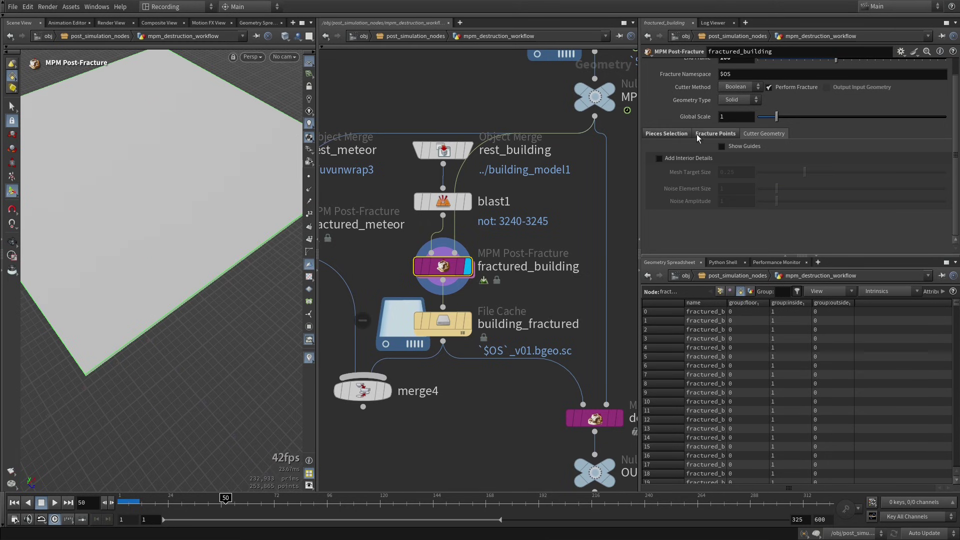
{"action": "left_click", "coordinate": [698, 136]}
{"action": "left_click", "coordinate": [731, 146]}
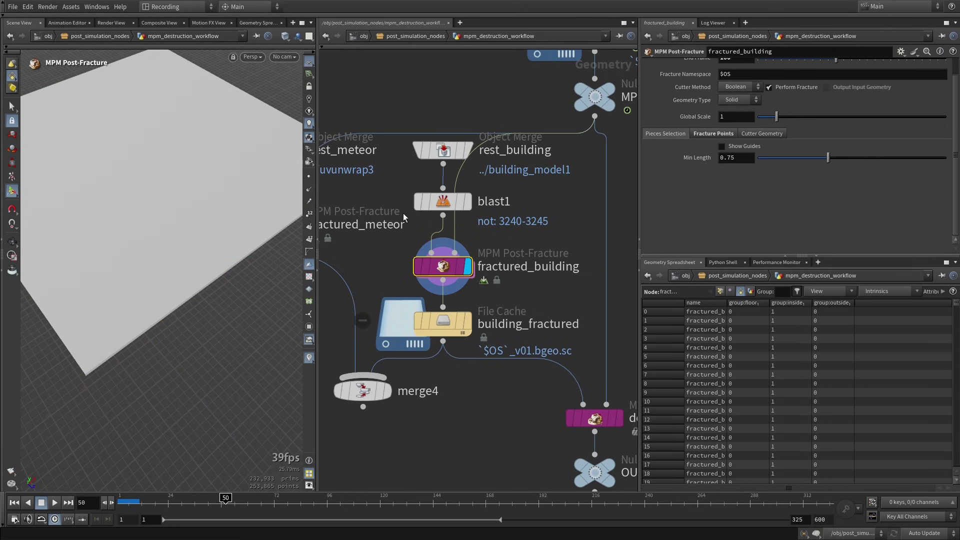
Examine the fracture pattern on the roof slab, comparing the dense and coarse piece areas
{"action": "key", "text": "Escape"}
{"action": "right_click_drag", "start_coordinate": [164, 220], "coordinate": [250, 235]}
{"action": "middle_click_drag", "start_coordinate": [250, 236], "coordinate": [267, 210]}
{"action": "right_click_drag", "start_coordinate": [242, 228], "coordinate": [167, 242]}
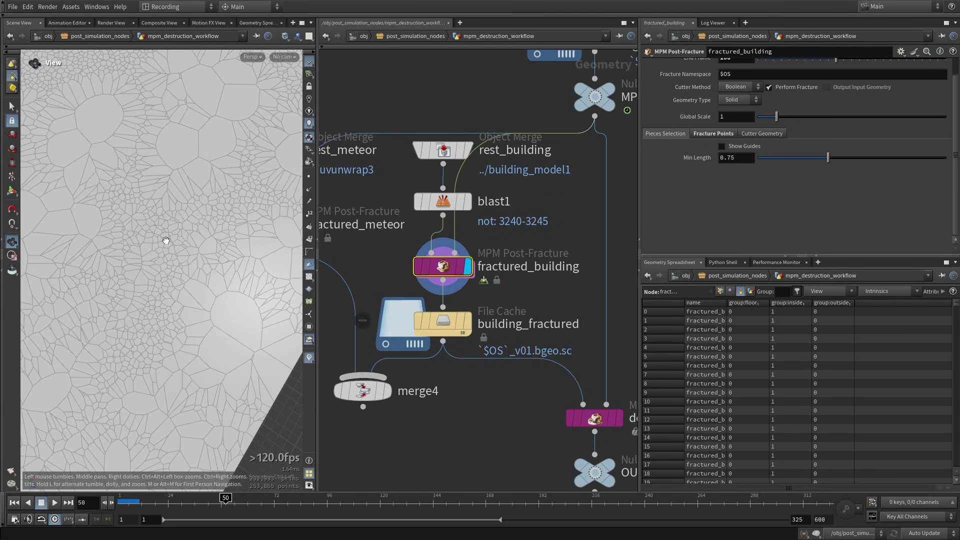
{"action": "middle_click_drag", "start_coordinate": [167, 243], "coordinate": [197, 319]}
{"action": "right_click_drag", "start_coordinate": [197, 319], "coordinate": [184, 301]}
{"action": "middle_click_drag", "start_coordinate": [184, 301], "coordinate": [205, 272]}
{"action": "right_click_drag", "start_coordinate": [205, 273], "coordinate": [216, 270]}
Turn on Add Interior Details for the cutter geometry and inspect the refractured roof slab
{"action": "left_click", "coordinate": [749, 134]}
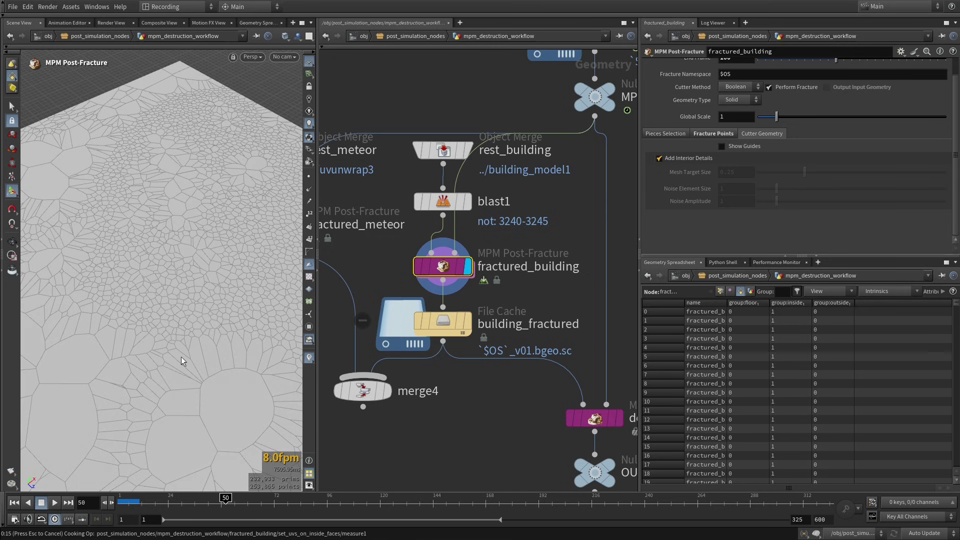
{"action": "key", "text": "Escape"}
{"action": "right_click_drag", "start_coordinate": [176, 325], "coordinate": [226, 296]}
{"action": "left_click_drag", "start_coordinate": [244, 298], "coordinate": [201, 289]}
{"action": "right_click_drag", "start_coordinate": [201, 289], "coordinate": [159, 322]}
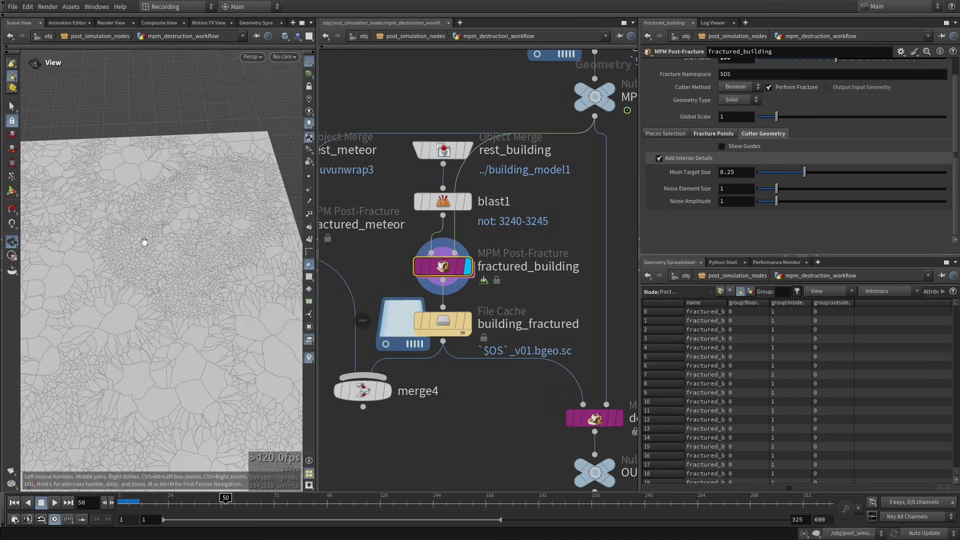
{"action": "right_click_drag", "start_coordinate": [142, 356], "coordinate": [163, 336]}
{"action": "left_click_drag", "start_coordinate": [157, 346], "coordinate": [157, 305]}
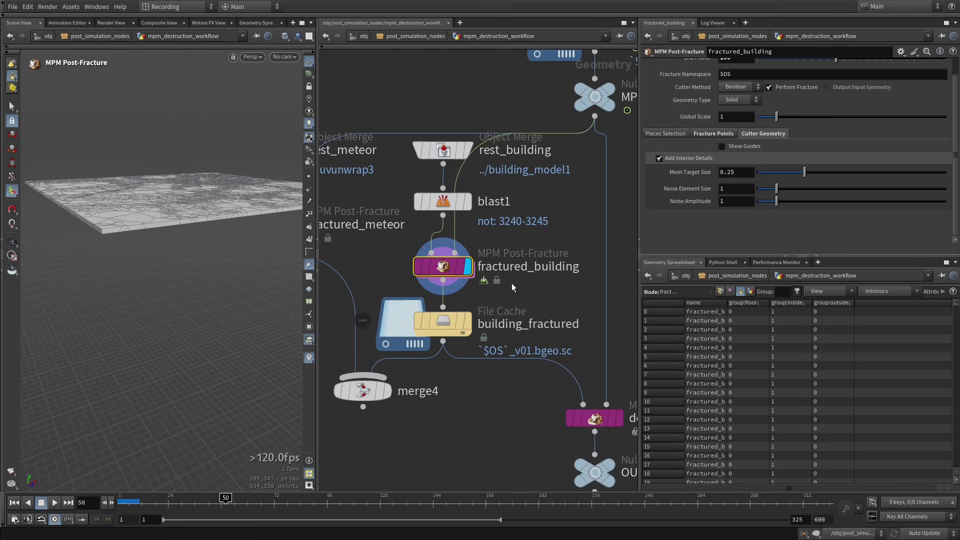
Select and display the building_fractured file cache and frame the whole fractured building
{"action": "middle_click_drag", "start_coordinate": [519, 294], "coordinate": [508, 299]}
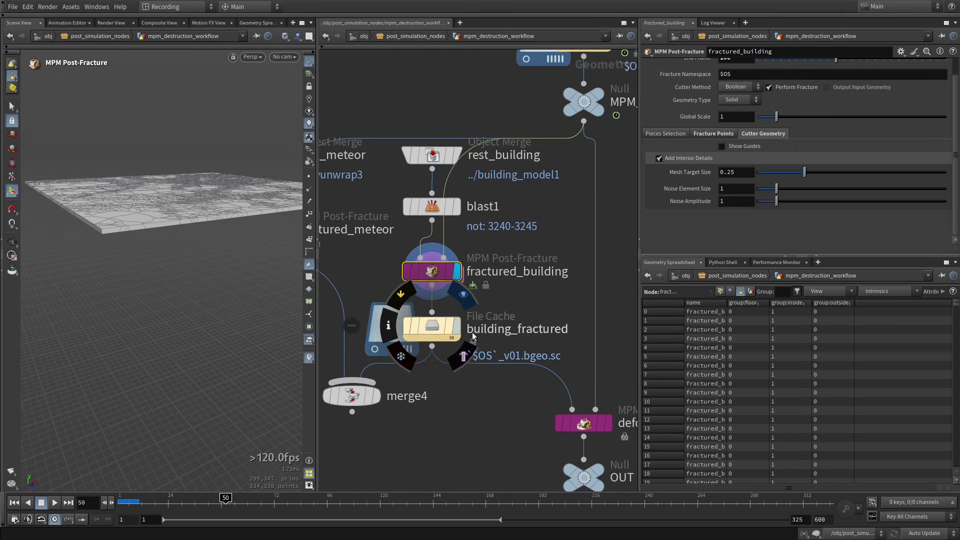
{"action": "left_click", "coordinate": [456, 327]}
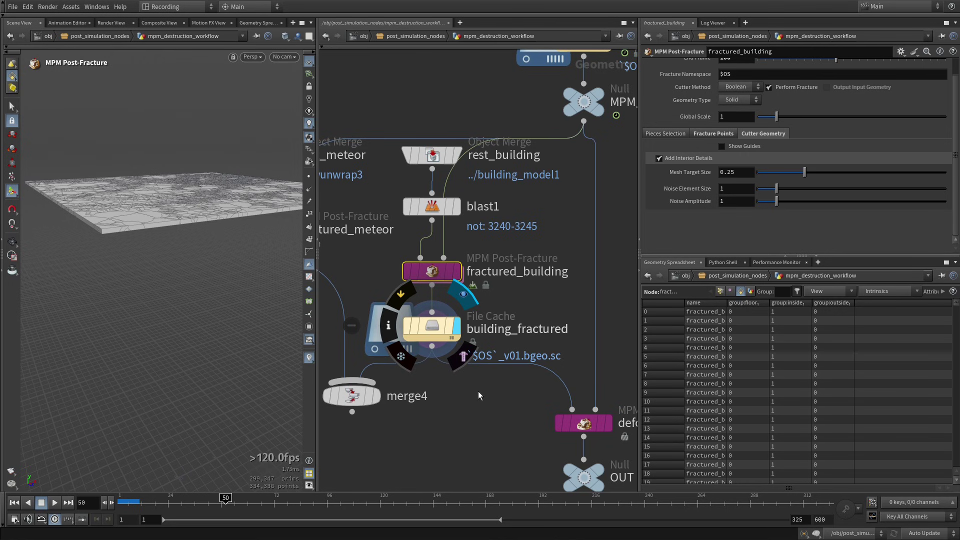
{"action": "left_click", "coordinate": [433, 331]}
{"action": "right_click_drag", "start_coordinate": [197, 348], "coordinate": [85, 356]}
{"action": "left_click_drag", "start_coordinate": [85, 356], "coordinate": [155, 365]}
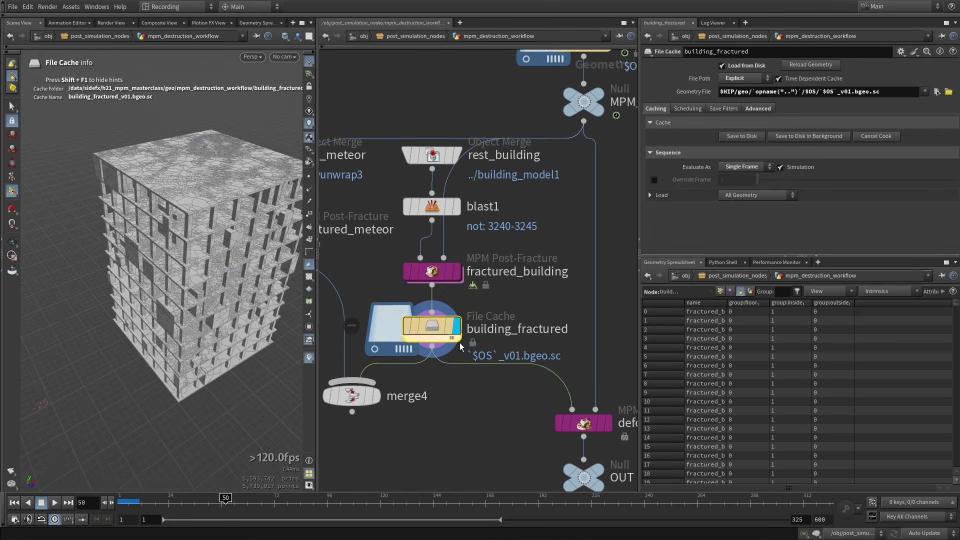
Show the checker UV texture on the fractured building and turn off the shaded wireframe
{"action": "middle_click_drag", "start_coordinate": [500, 411], "coordinate": [426, 369]}
{"action": "left_click", "coordinate": [308, 277]}
{"action": "left_click_drag", "start_coordinate": [234, 238], "coordinate": [210, 193]}
{"action": "key", "text": "shift+w"}
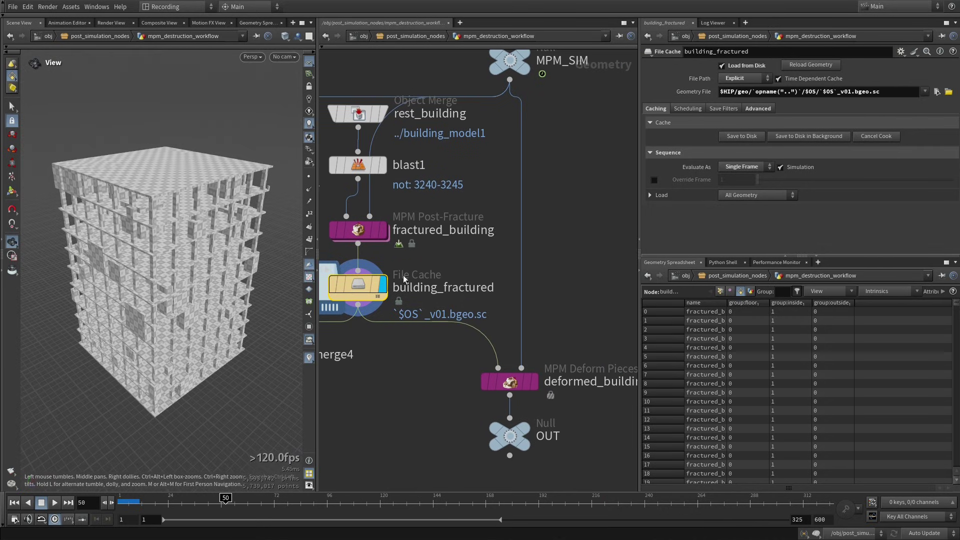
Move the timeline to frame 35 and display the deformed_building MPM Deform Pieces node
{"action": "mouse_move", "coordinate": [548, 373]}
{"action": "middle_click_drag", "start_coordinate": [558, 350], "coordinate": [509, 334]}
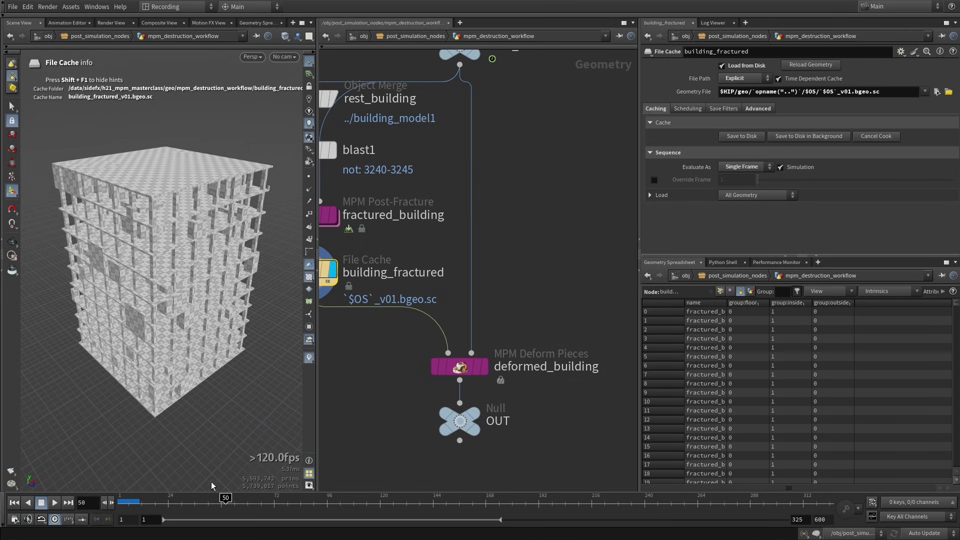
{"action": "left_click", "coordinate": [195, 505]}
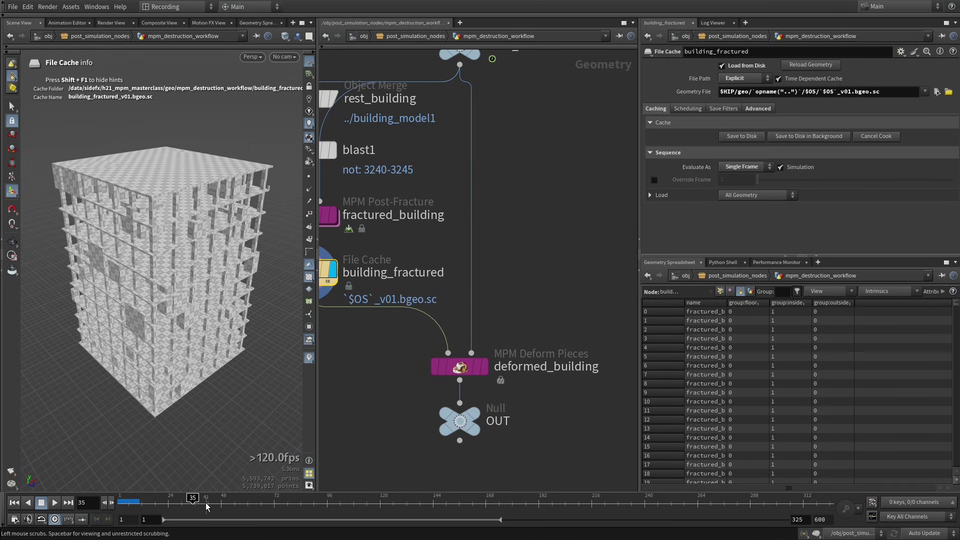
{"action": "middle_click_drag", "start_coordinate": [536, 382], "coordinate": [520, 385]}
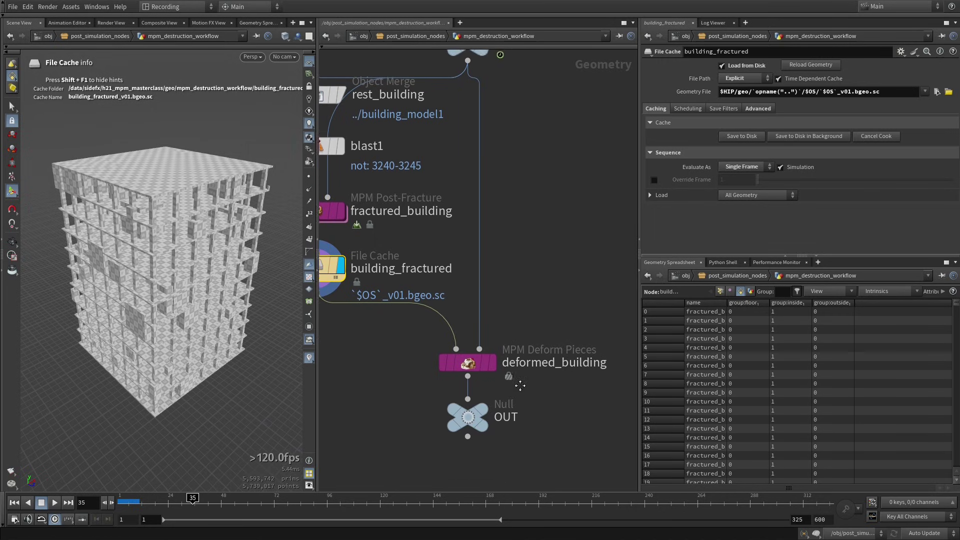
{"action": "mouse_move", "coordinate": [492, 367]}
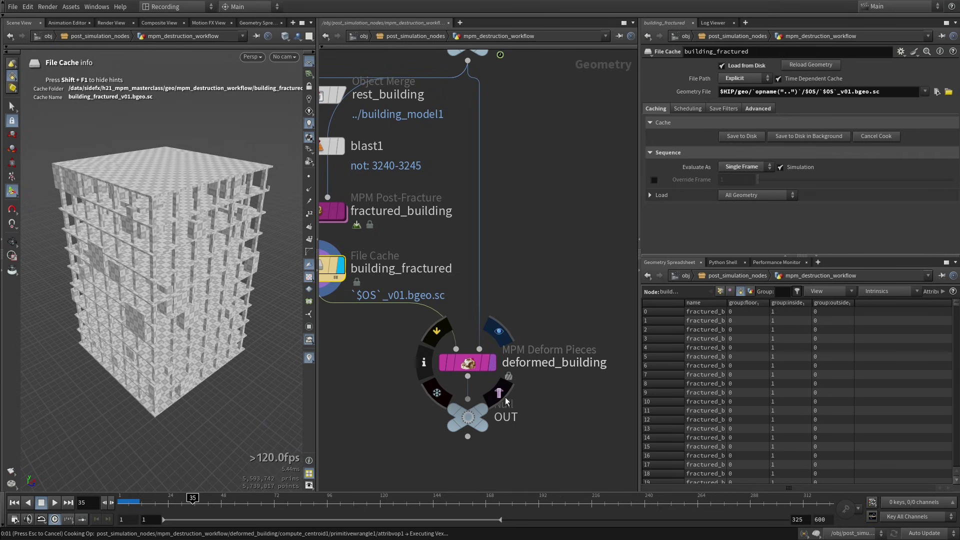